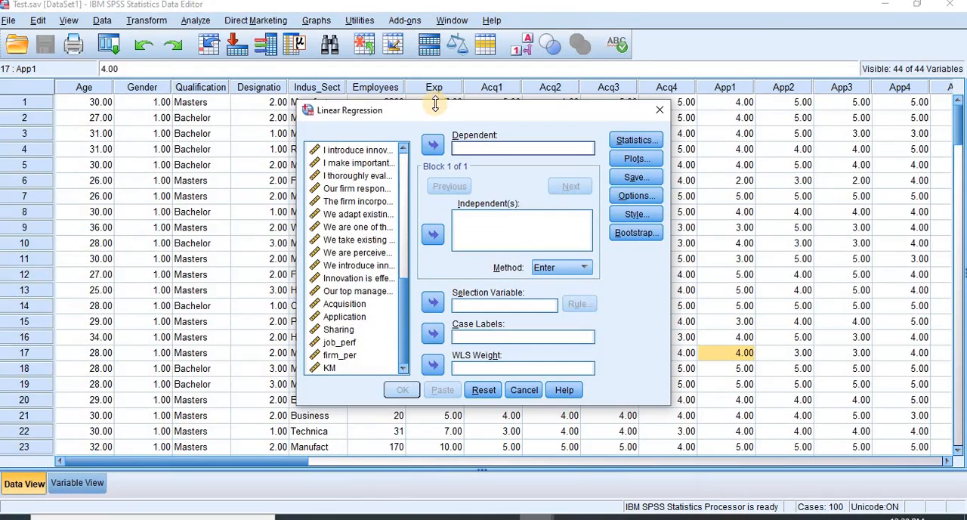
# Step: Run a linear regression with job_perf as the dependent and KM as the independent variable, and review its Coefficients table
pyautogui.doubleClick(340, 343)
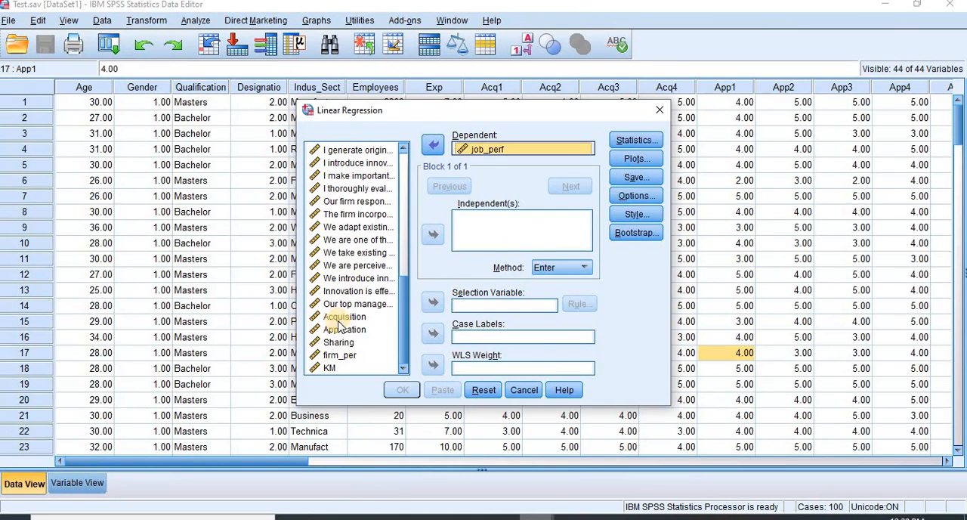
pyautogui.click(330, 368)
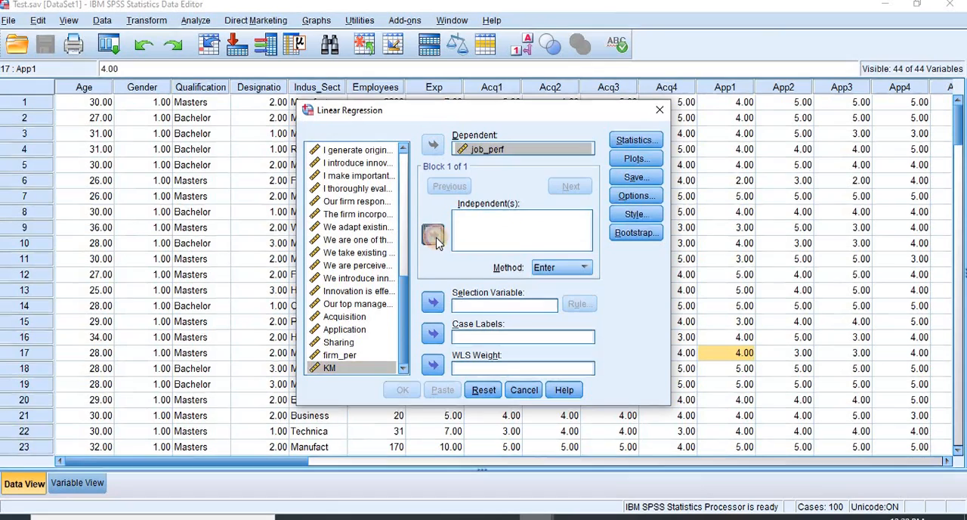
pyautogui.click(435, 241)
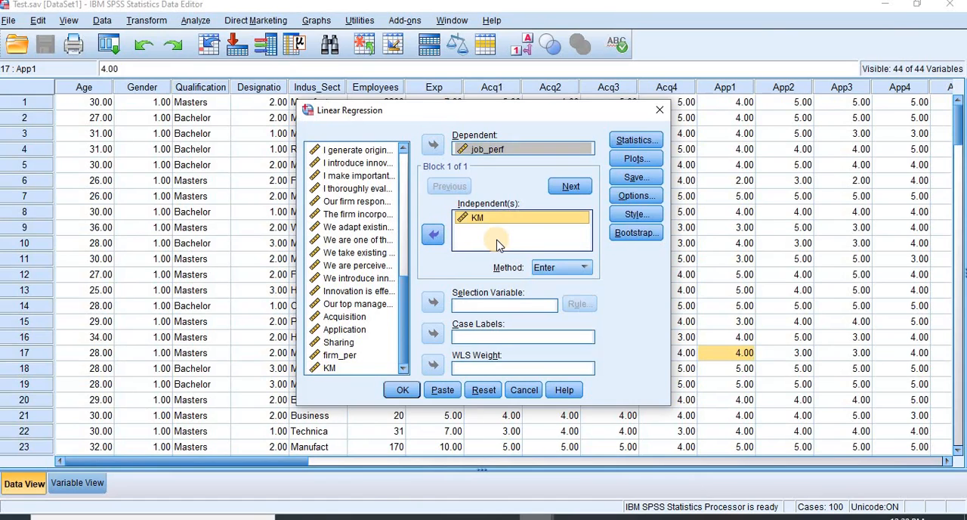
pyautogui.click(403, 391)
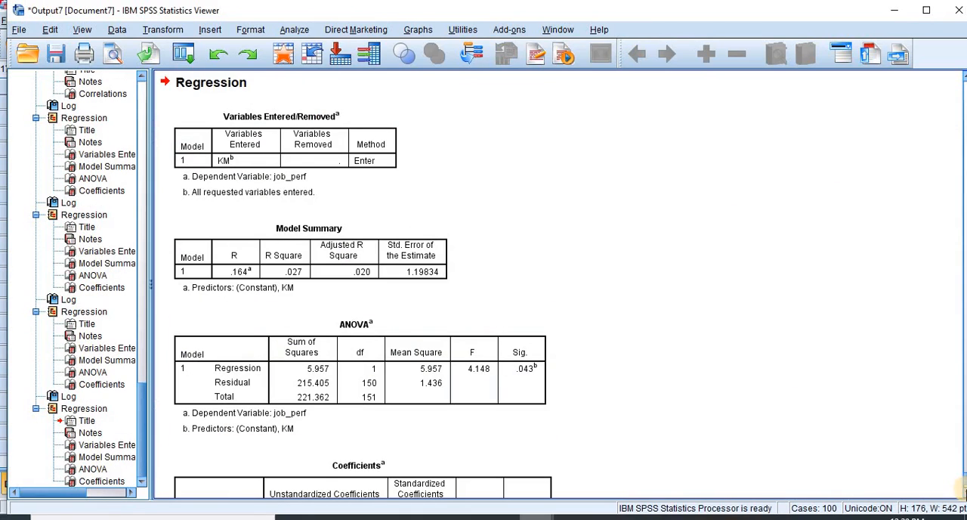
pyautogui.click(965, 491)
pyautogui.click(965, 491)
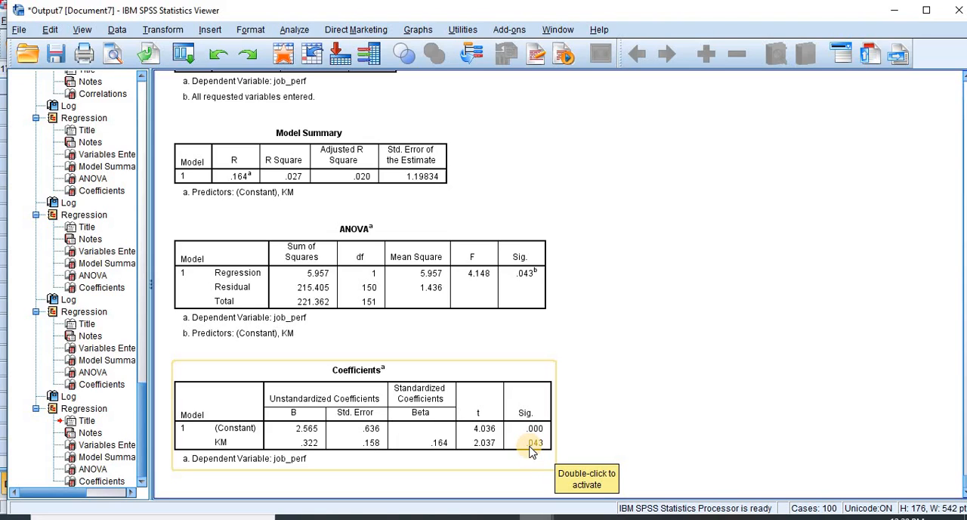
pyautogui.click(612, 436)
pyautogui.click(459, 390)
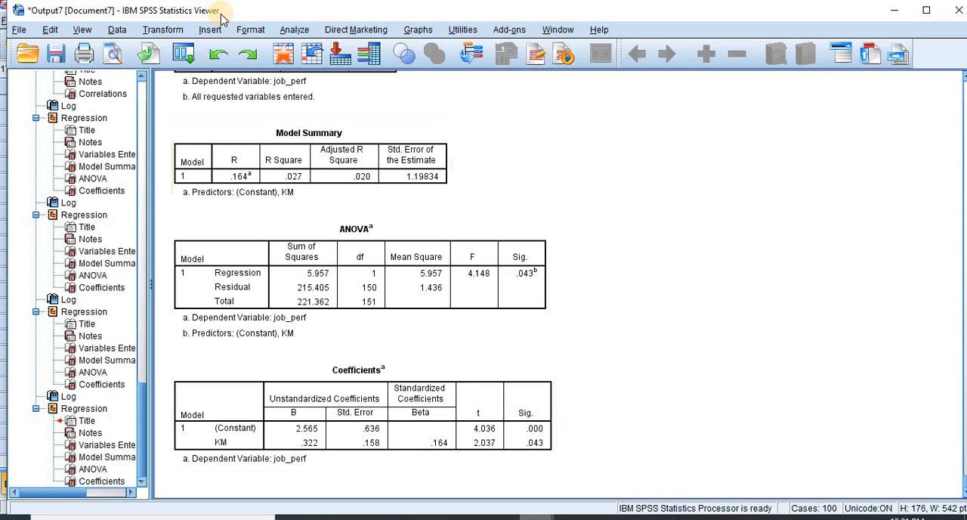
# Step: Reopen the Linear Regression setup and replace the dependent variable job_perf with firm_per
pyautogui.click(184, 53)
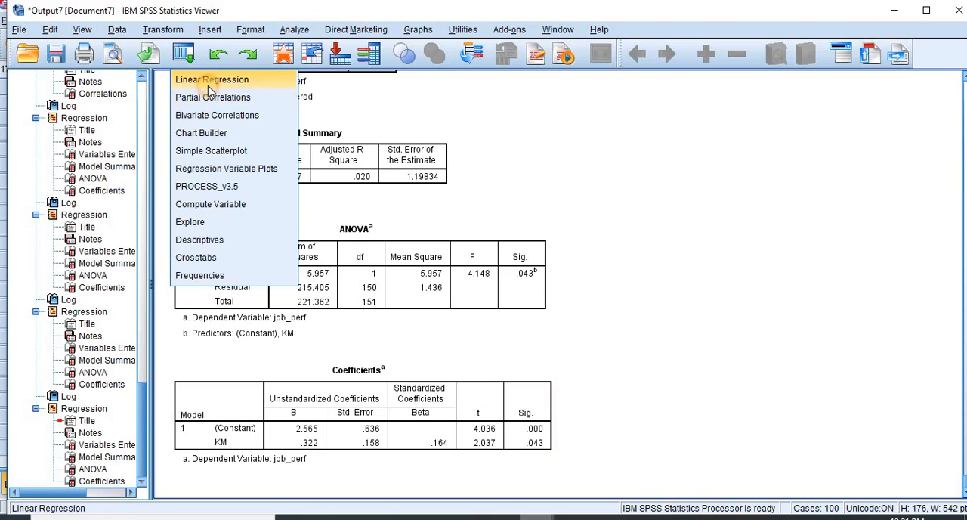
pyautogui.click(202, 79)
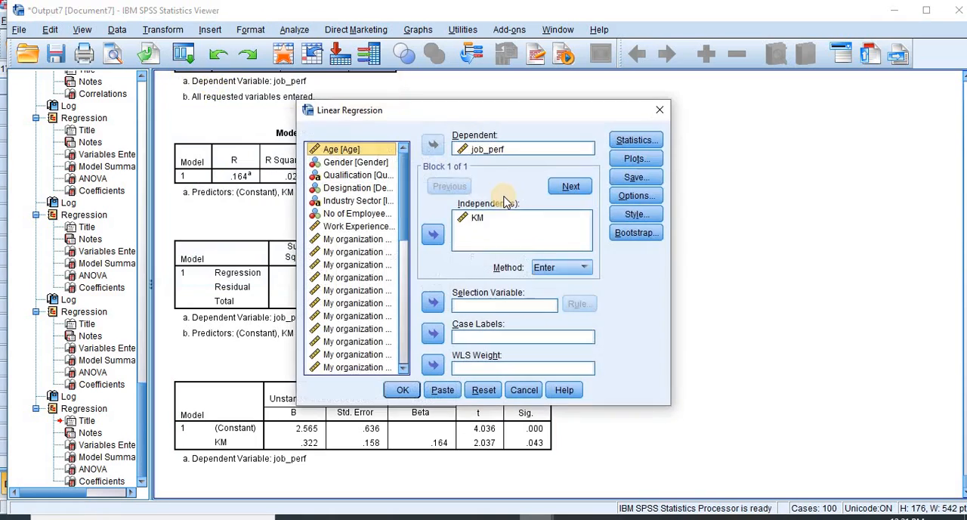
pyautogui.click(484, 149)
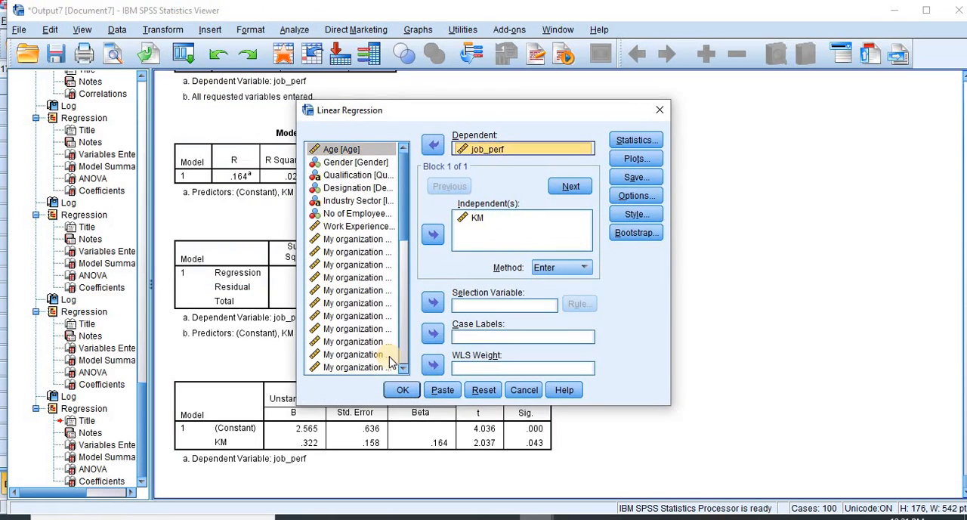
pyautogui.click(433, 145)
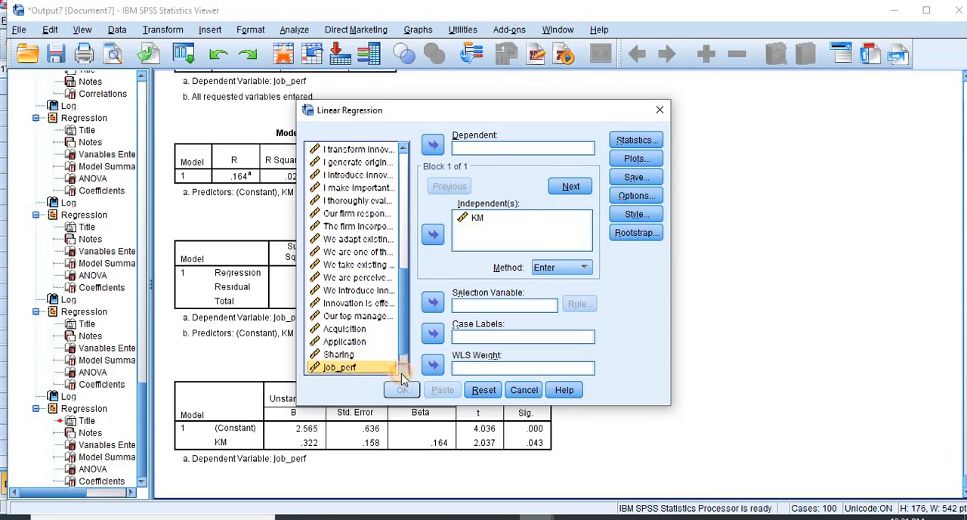
pyautogui.click(404, 370)
pyautogui.click(404, 370)
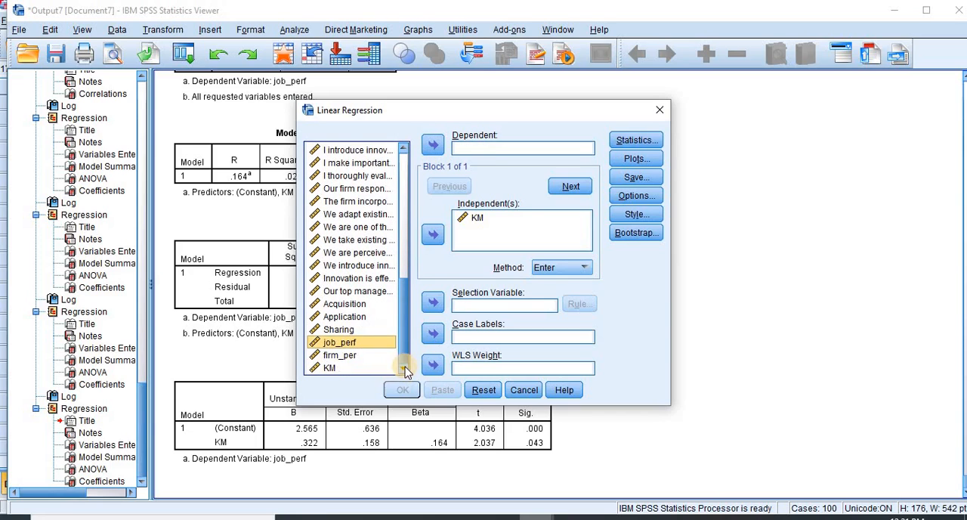
pyautogui.click(344, 356)
pyautogui.click(433, 144)
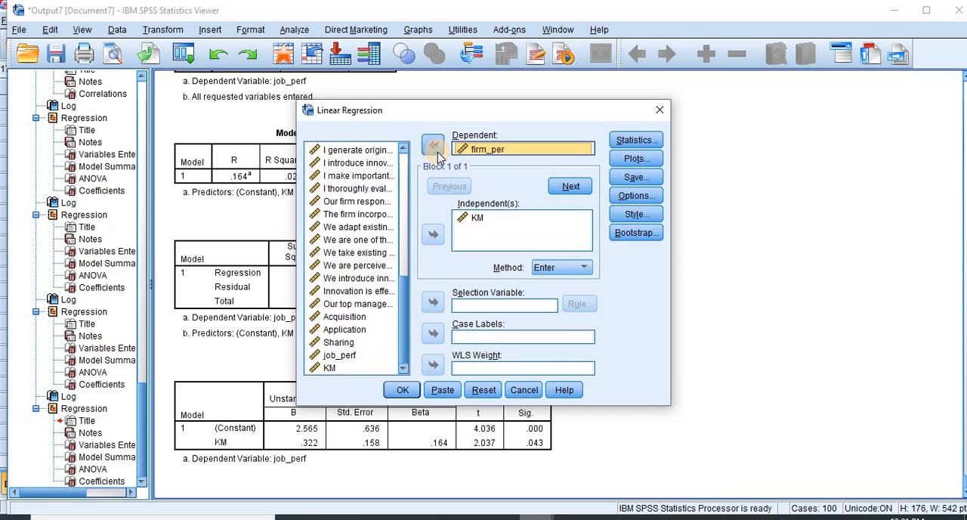
# Step: Run the regression of firm_per on KM and review its Coefficients table
pyautogui.click(402, 389)
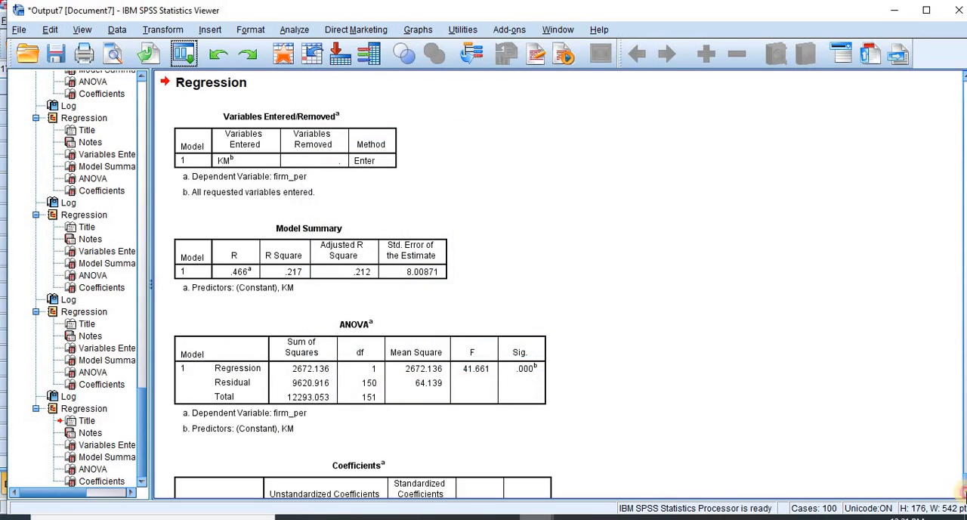
pyautogui.click(964, 492)
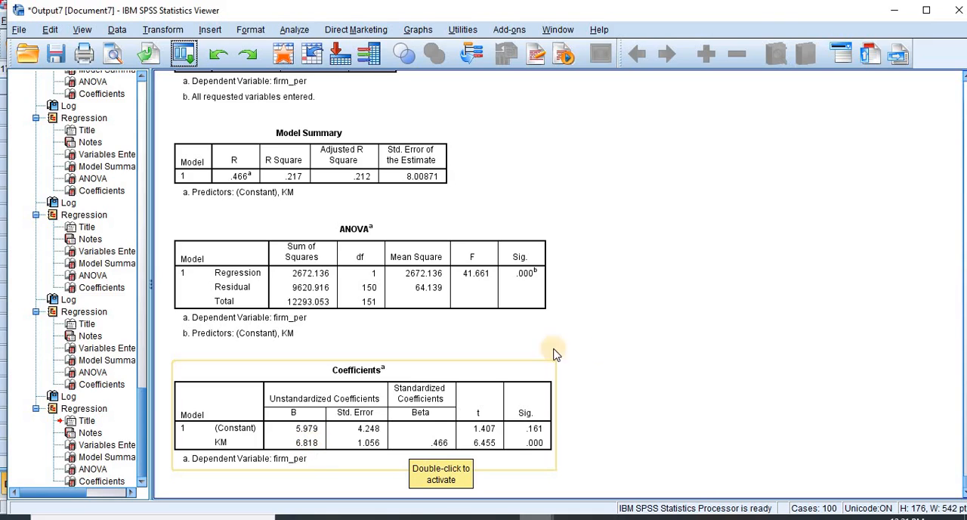
pyautogui.click(605, 351)
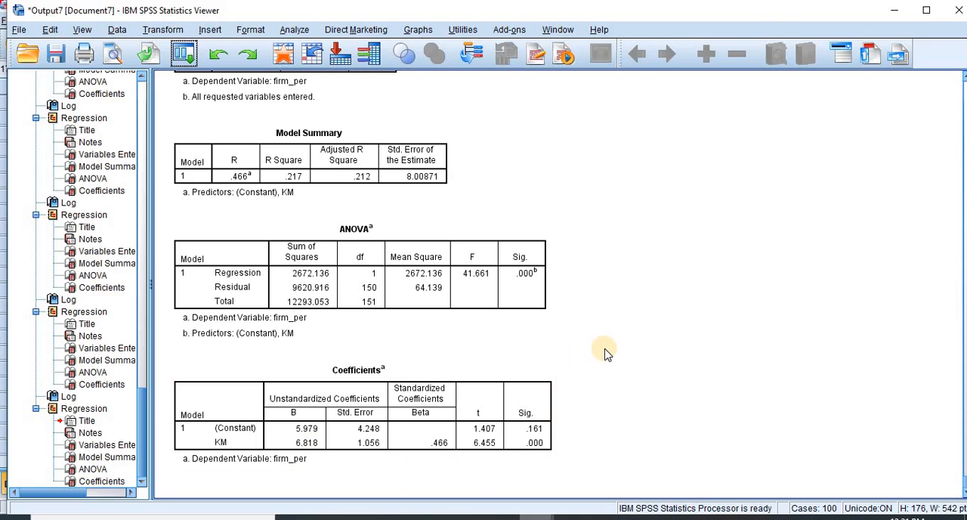
pyautogui.click(452, 373)
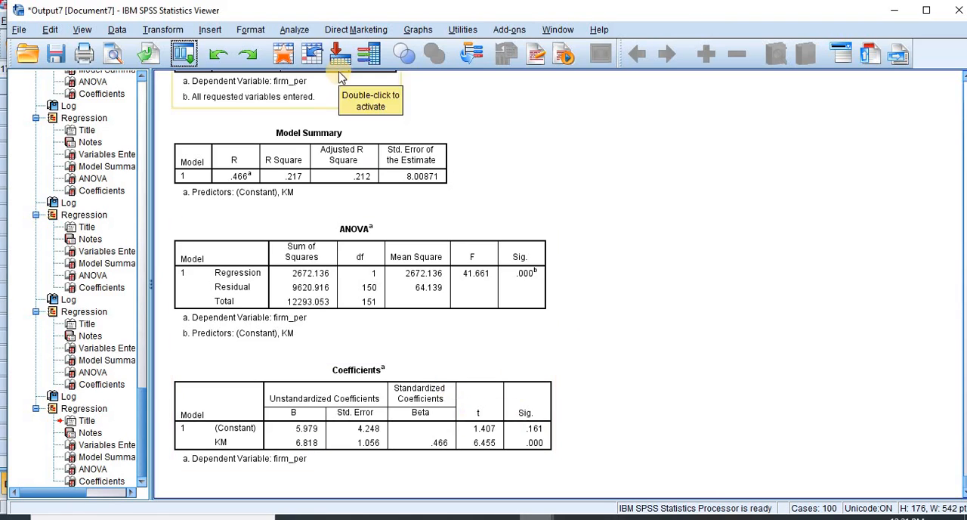
pyautogui.click(294, 34)
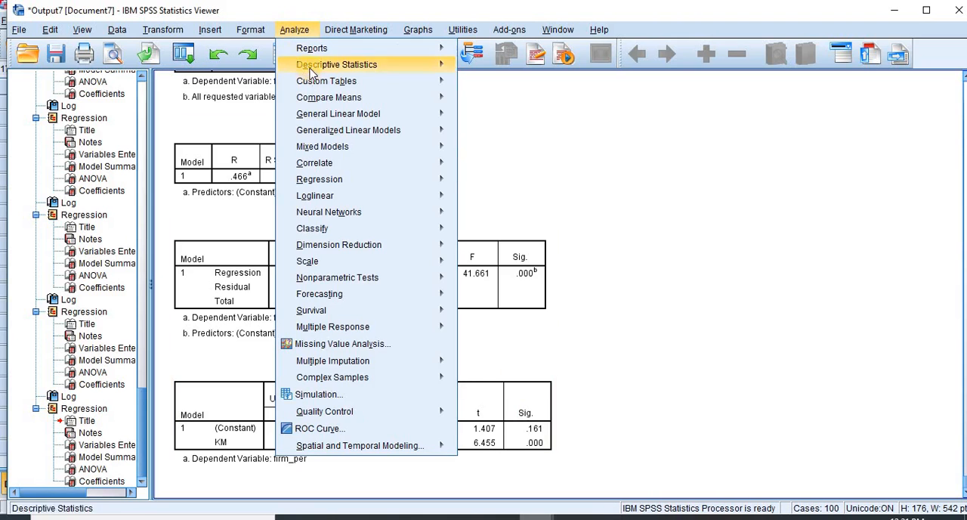
pyautogui.moveTo(323, 100)
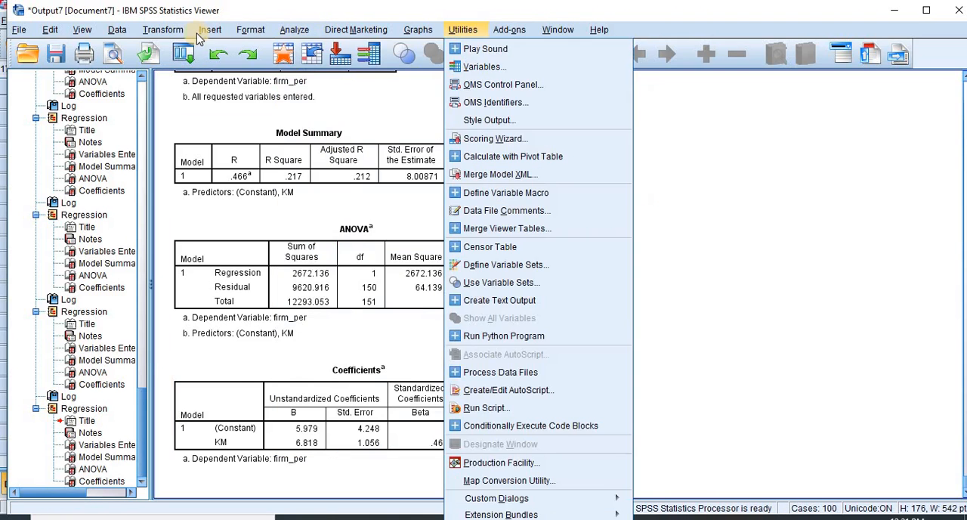
pyautogui.click(189, 47)
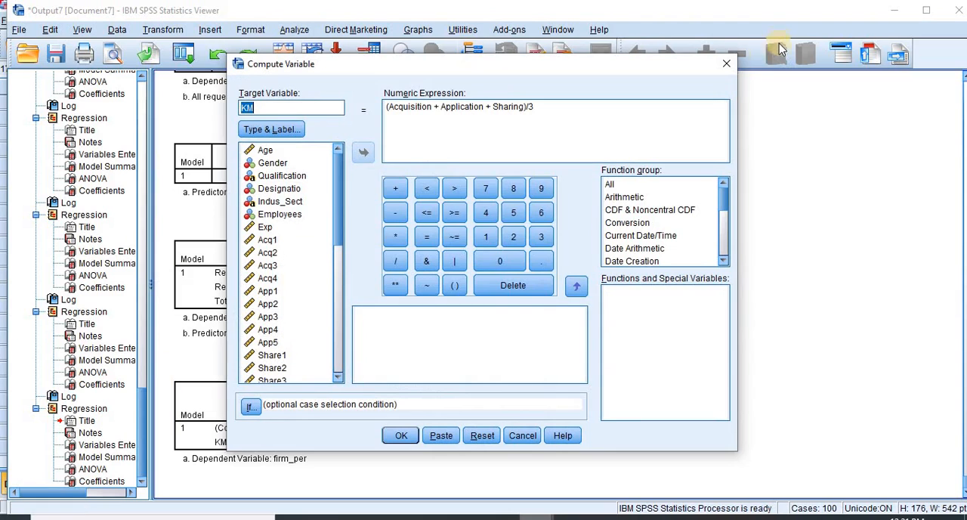
pyautogui.click(725, 59)
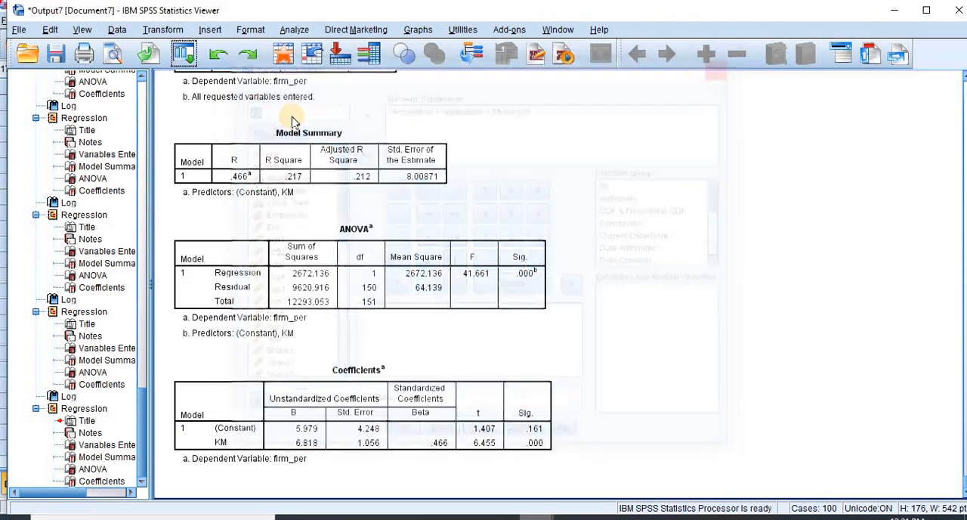
# Step: Reopen the Linear Regression setup and add job_perf as a second independent variable alongside KM for predicting firm_per
pyautogui.click(192, 62)
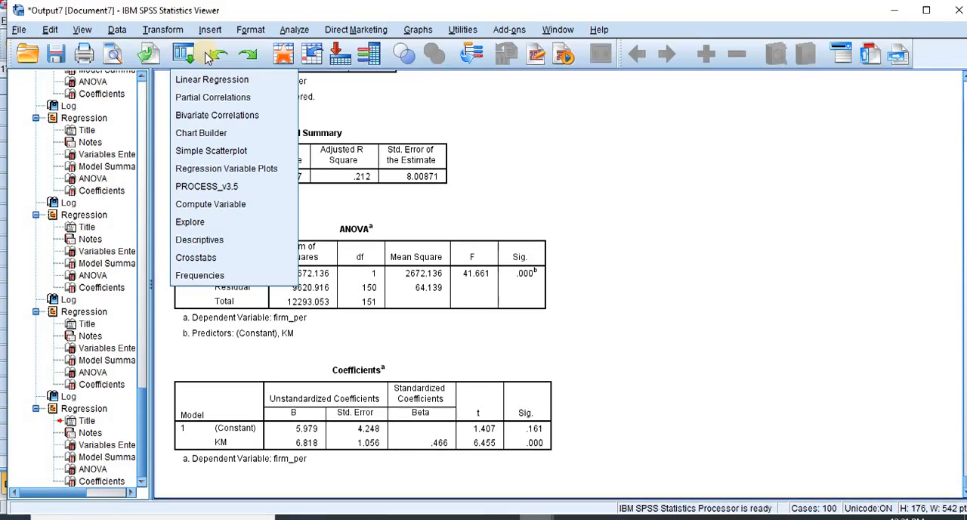
pyautogui.click(201, 79)
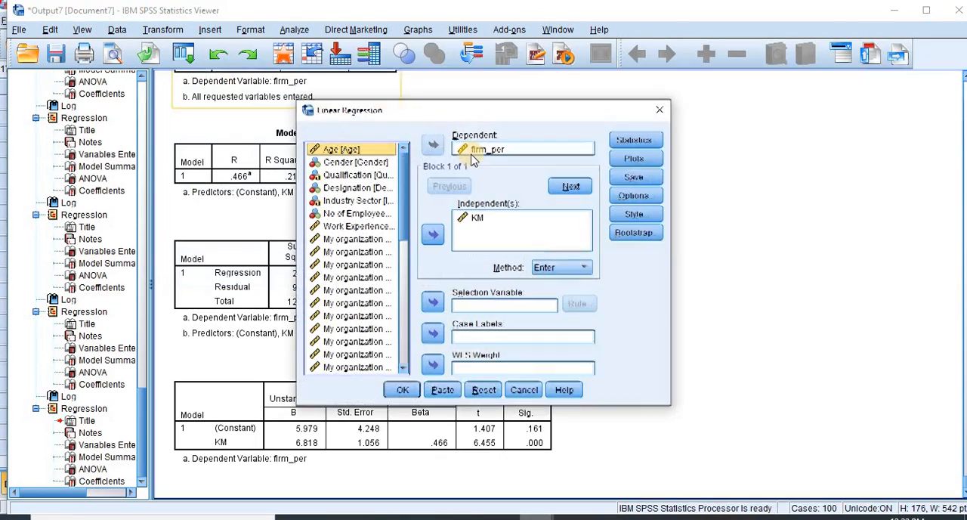
pyautogui.click(505, 149)
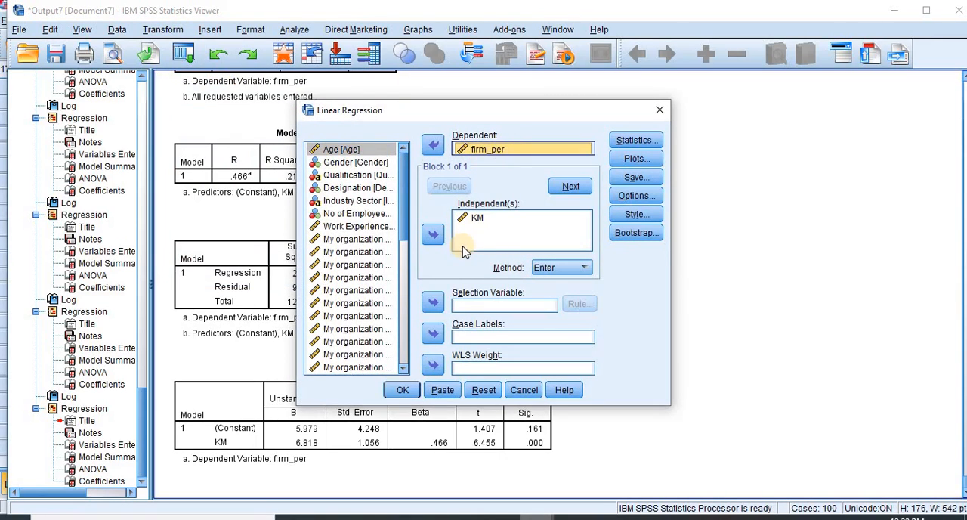
pyautogui.click(473, 219)
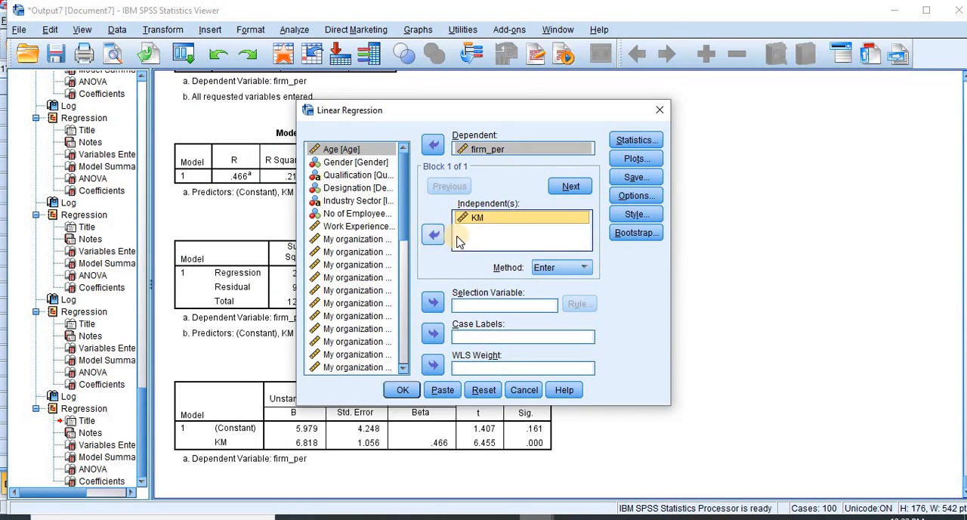
pyautogui.click(403, 368)
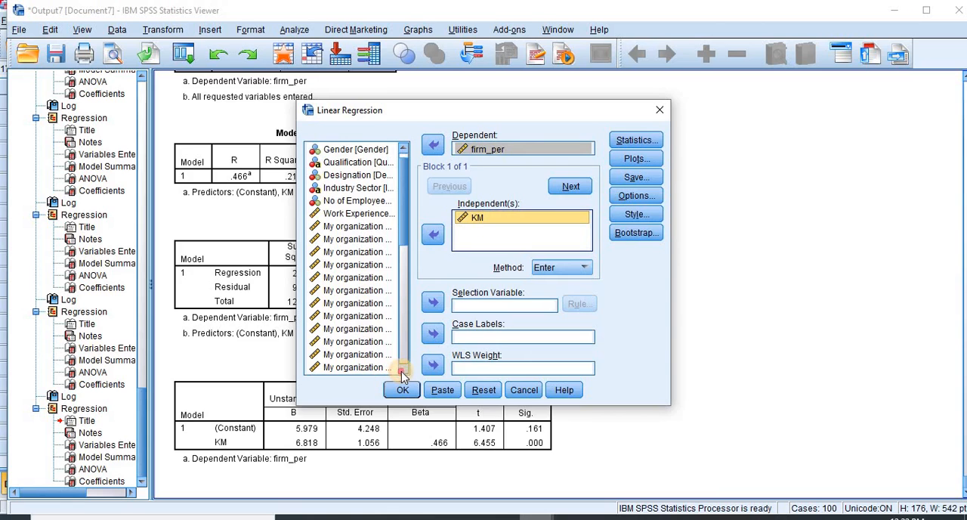
pyautogui.click(403, 368)
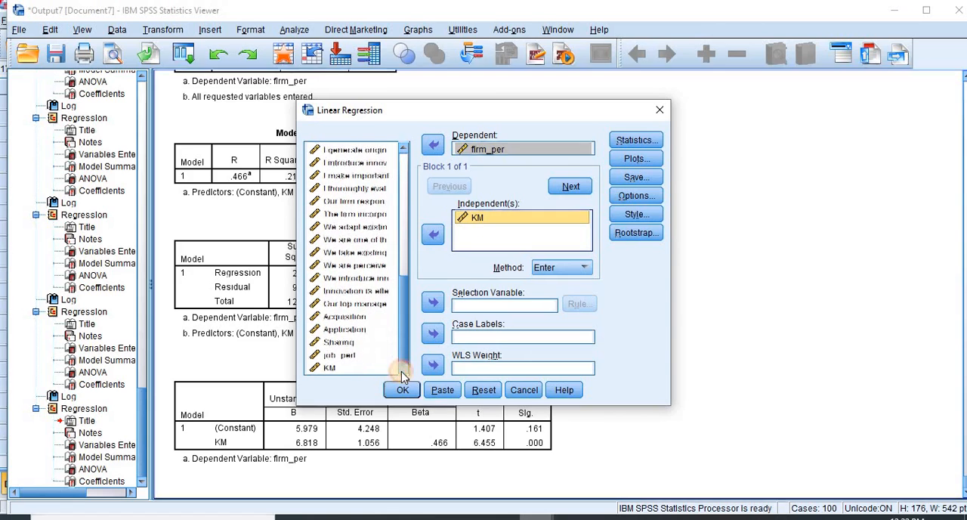
pyautogui.click(340, 355)
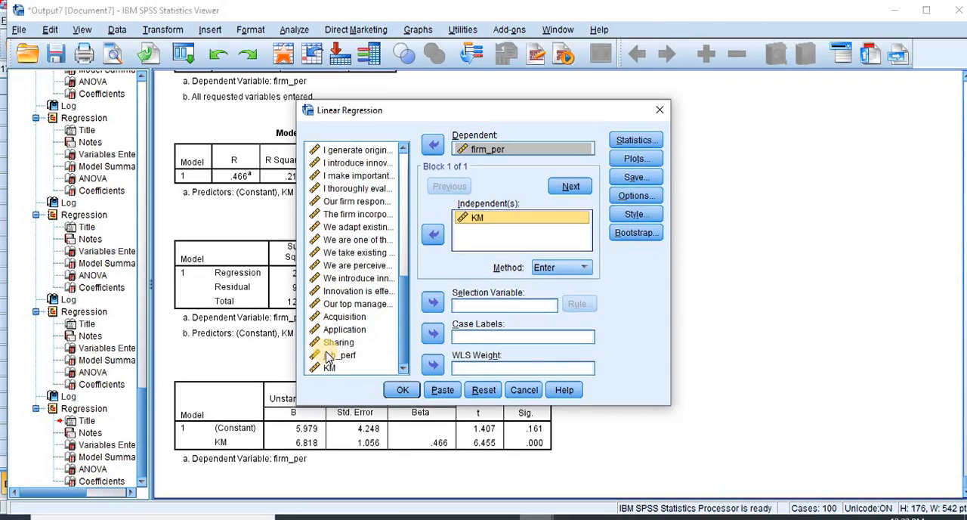
pyautogui.click(433, 235)
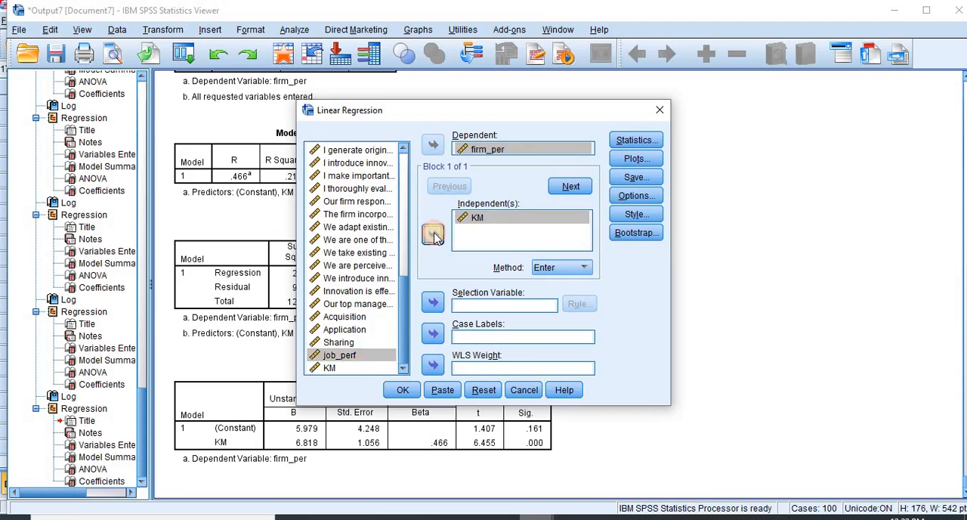
# Step: Run the regression of firm_per on KM and job_perf, and review its Coefficients table
pyautogui.click(405, 390)
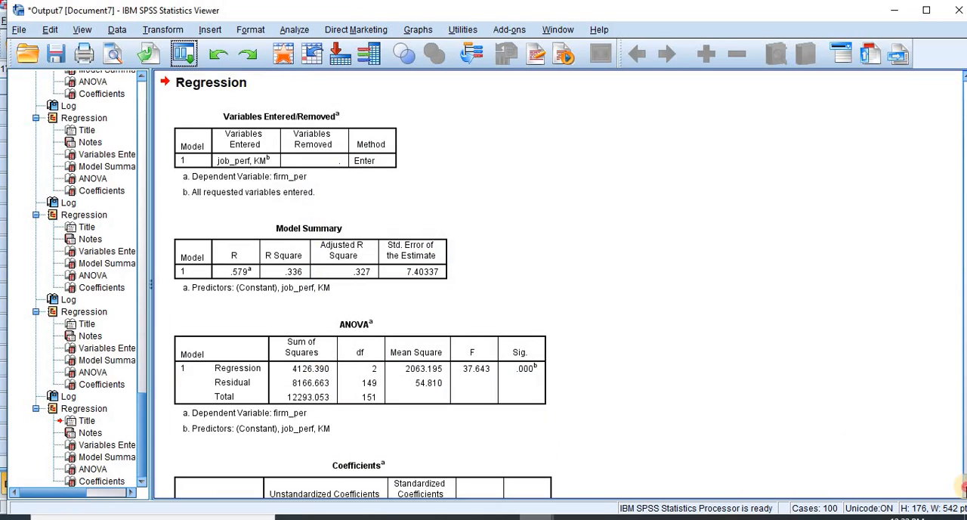
pyautogui.click(961, 488)
pyautogui.click(369, 412)
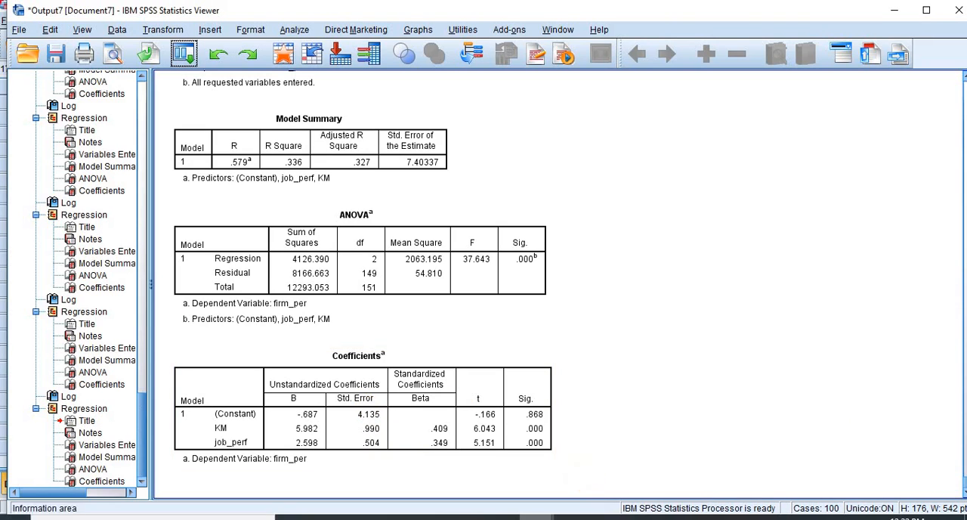
# Step: Switch to the Word document and examine KM's unstandardized B coefficient in the Coefficients table with firm_per as the only outcome and KM as sole predictor
pyautogui.moveTo(606, 519)
pyautogui.click(676, 459)
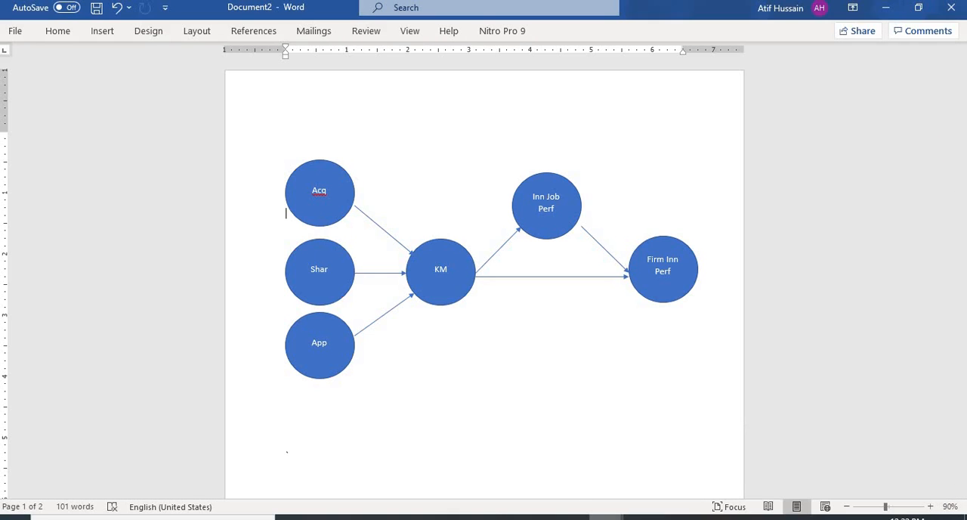
pyautogui.moveTo(962, 146); pyautogui.dragTo(961, 386)
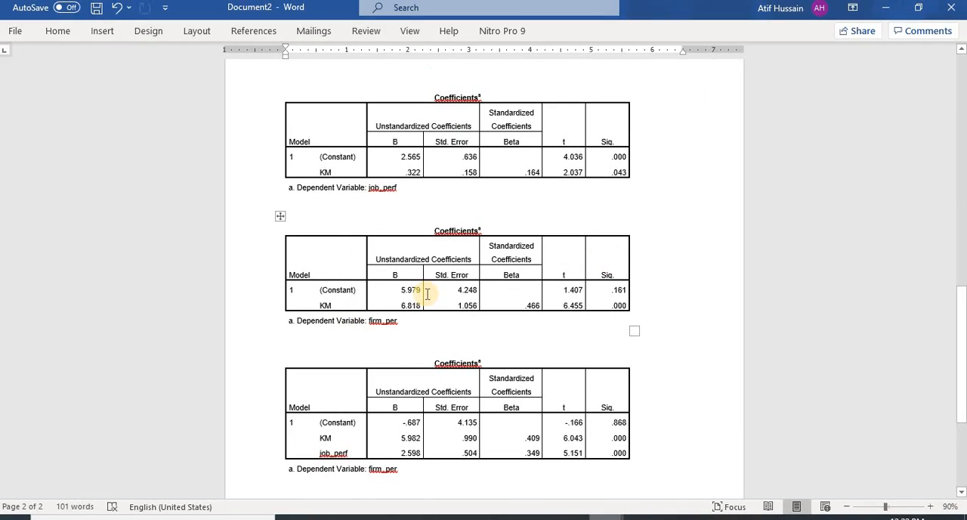
pyautogui.click(352, 305)
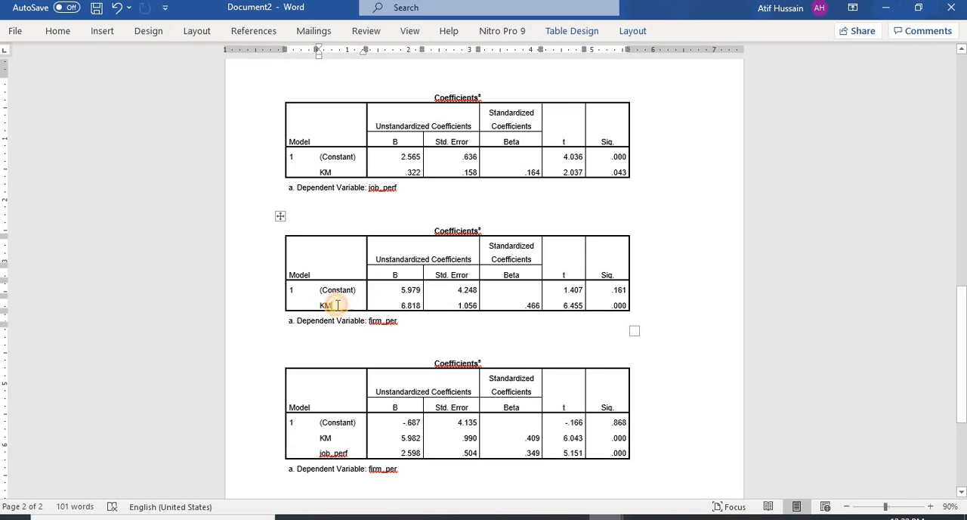
pyautogui.moveTo(325, 304); pyautogui.dragTo(341, 296)
pyautogui.click(376, 322)
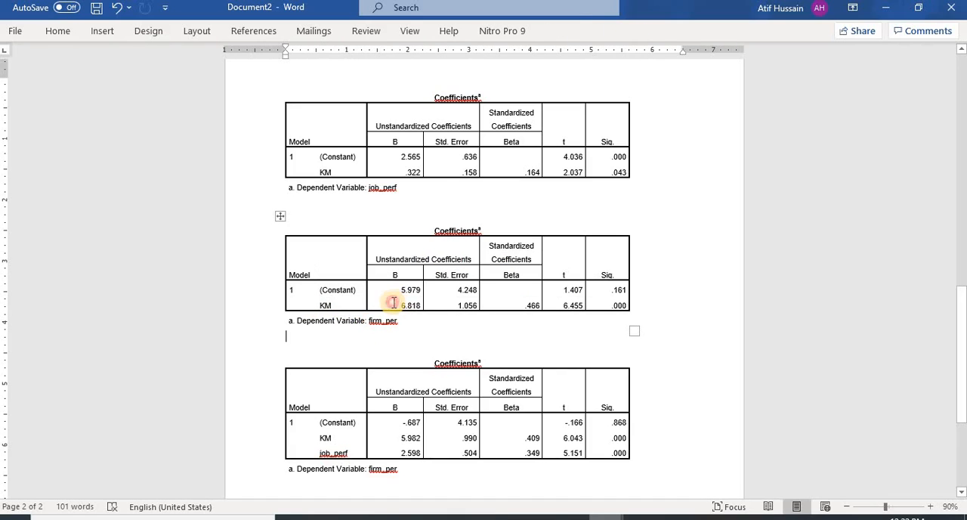
pyautogui.doubleClick(414, 306)
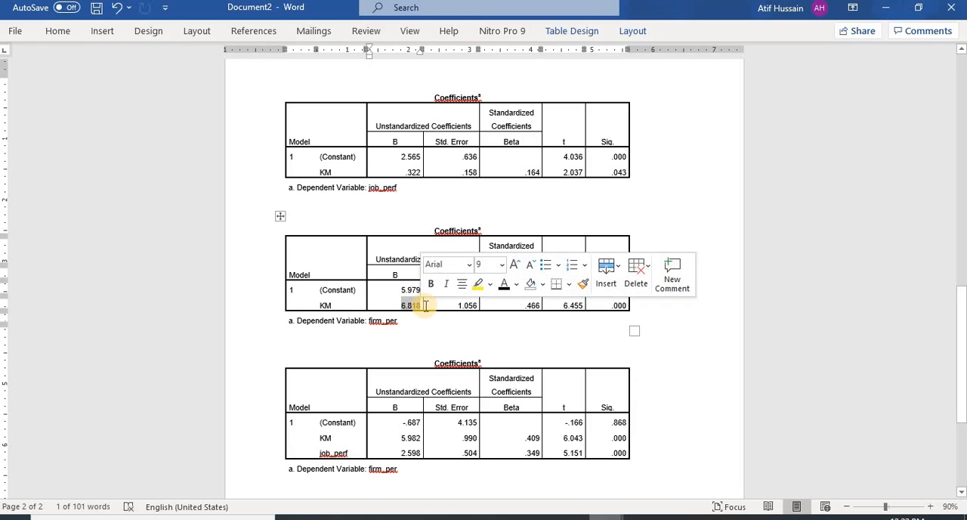
# Step: Compare KM's unstandardized B coefficient between the KM-only Coefficients table and the one with job_perf added, both predicting firm_per
pyautogui.click(337, 453)
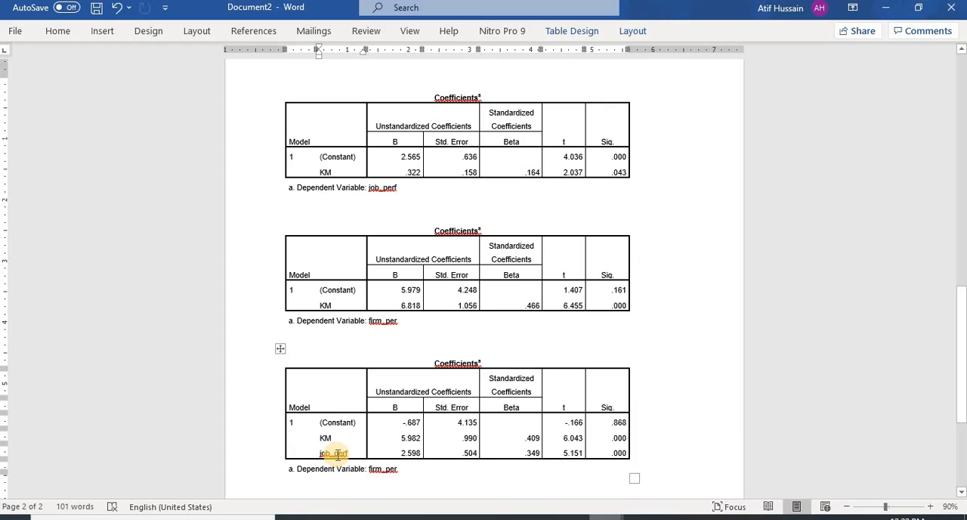
pyautogui.doubleClick(412, 439)
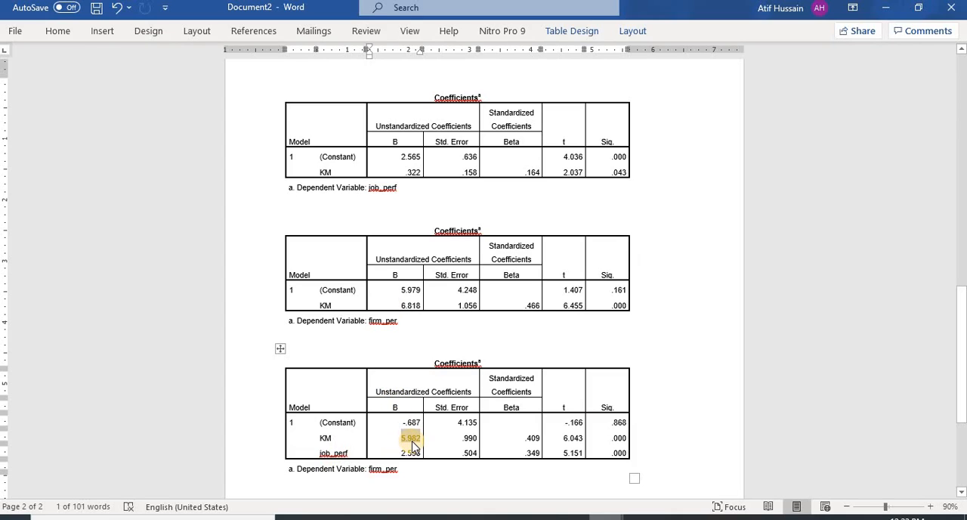
pyautogui.click(403, 305)
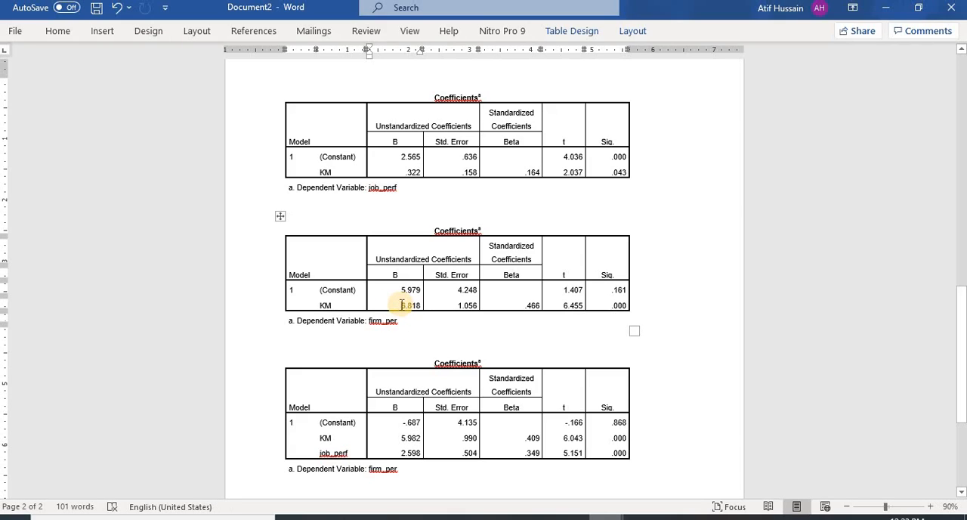
pyautogui.click(402, 438)
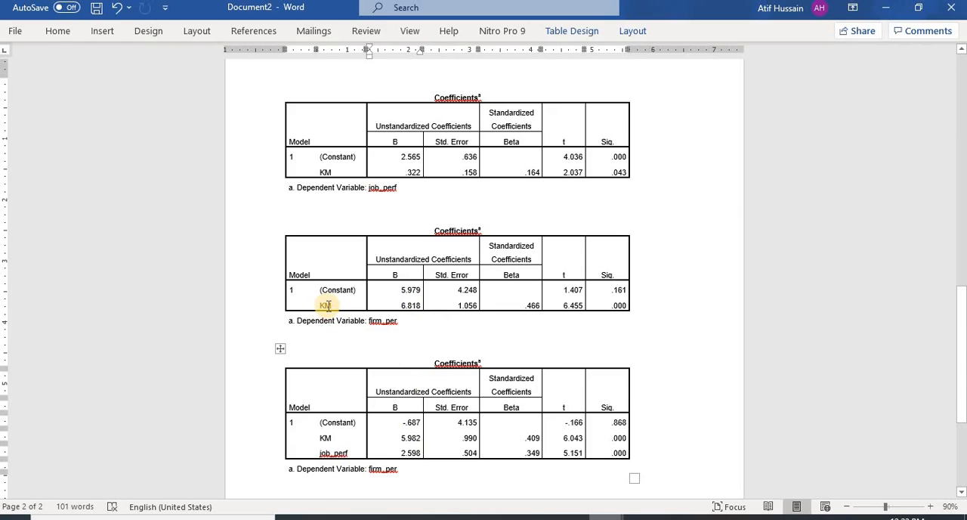
pyautogui.click(418, 305)
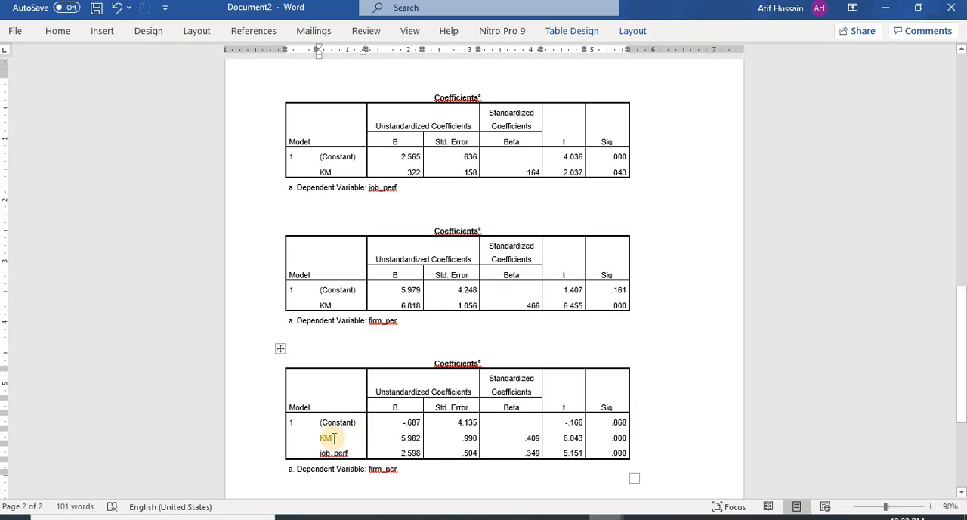
pyautogui.click(406, 438)
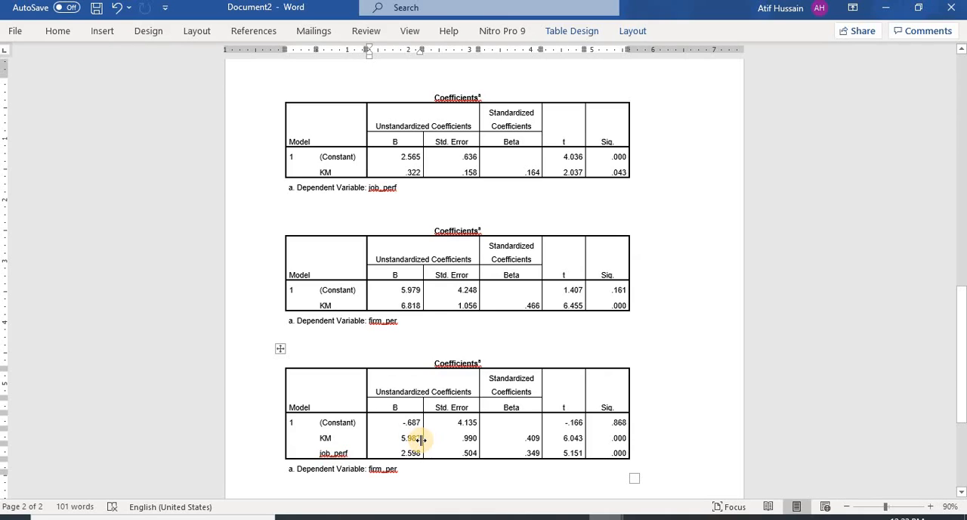
# Step: Compare the full KM rows, including significance, in the two Coefficients tables that have firm_per as the dependent variable
pyautogui.click(623, 305)
pyautogui.moveTo(625, 305); pyautogui.dragTo(331, 310)
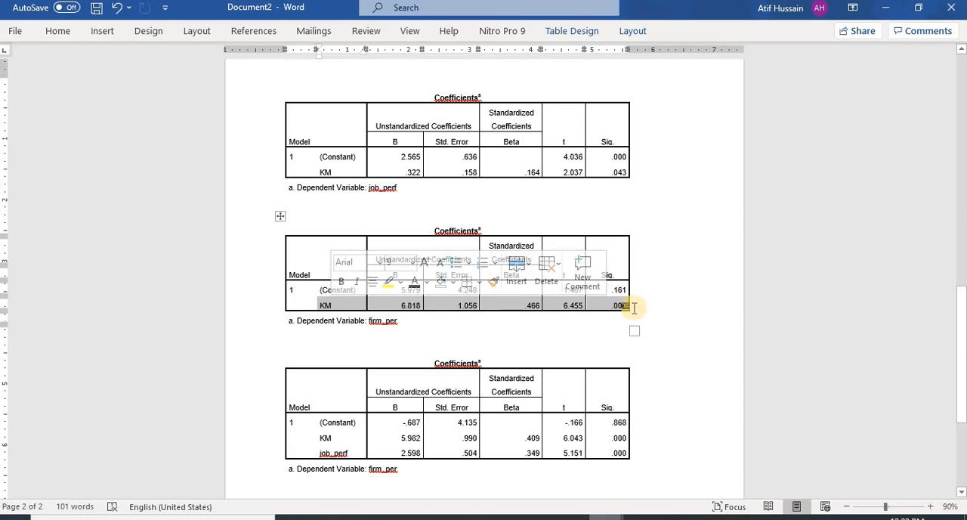
pyautogui.click(624, 437)
pyautogui.moveTo(625, 438); pyautogui.dragTo(335, 442)
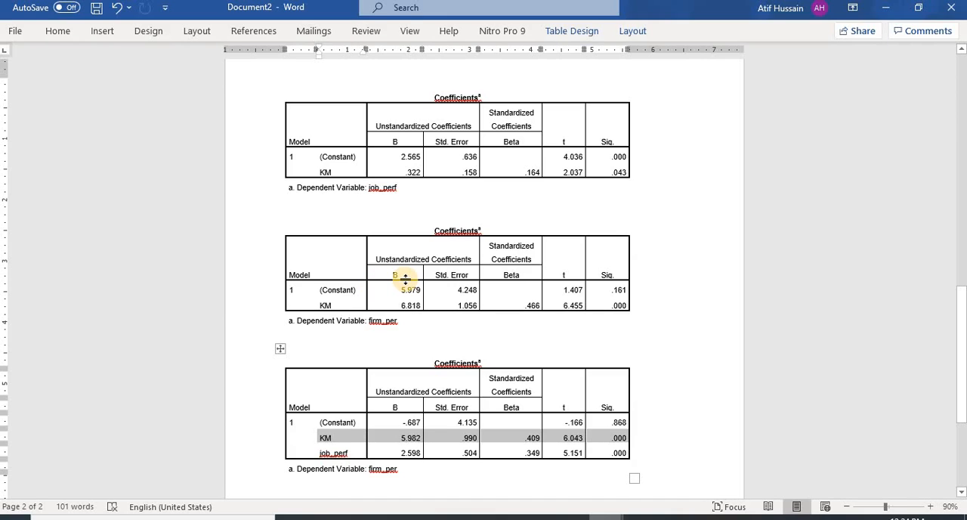
pyautogui.click(344, 307)
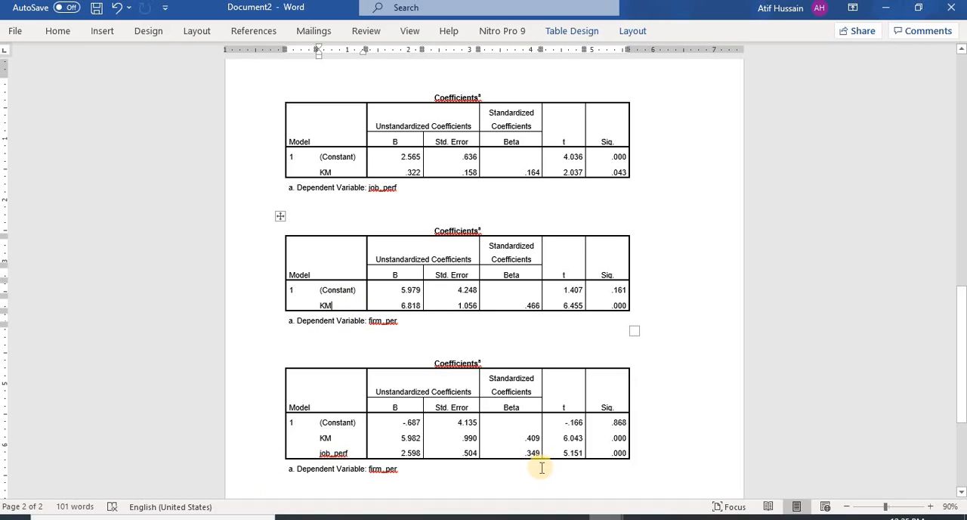
# Step: Switch to the SPSS data set and open the Bivariate Correlations setup, checking that firm_per and KM are its variables
pyautogui.moveTo(601, 519)
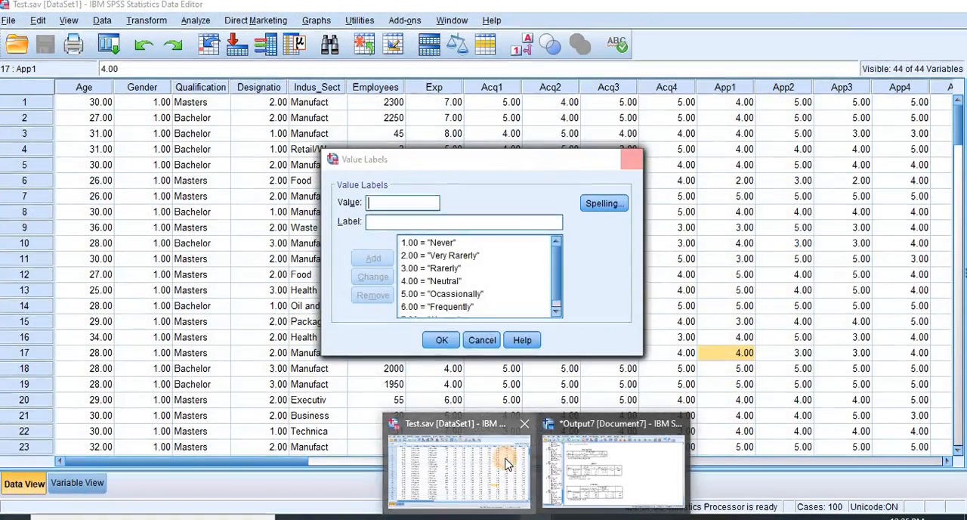
pyautogui.click(504, 467)
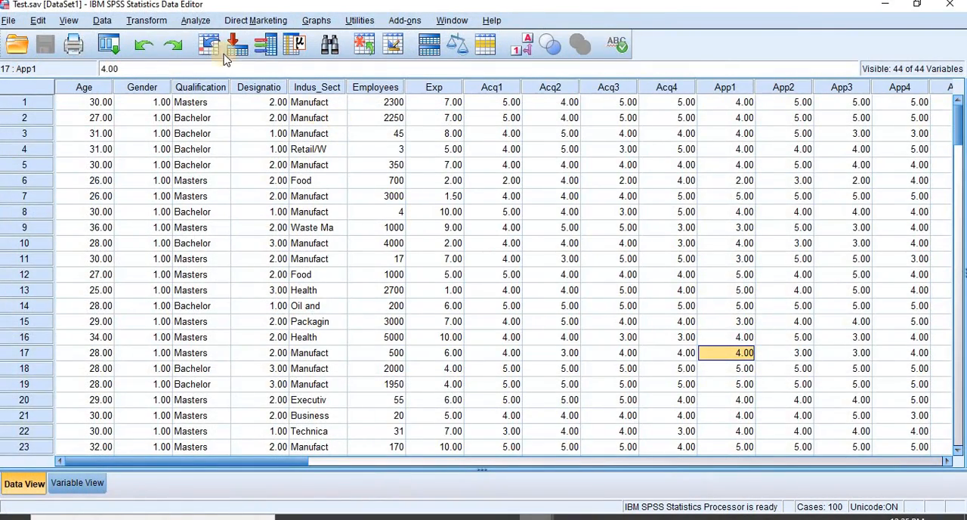
pyautogui.click(198, 21)
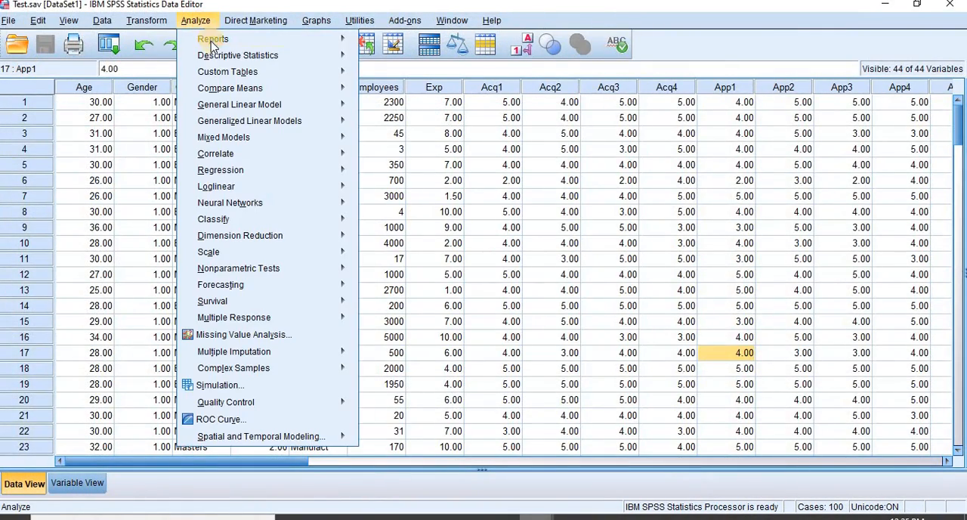
pyautogui.moveTo(249, 154)
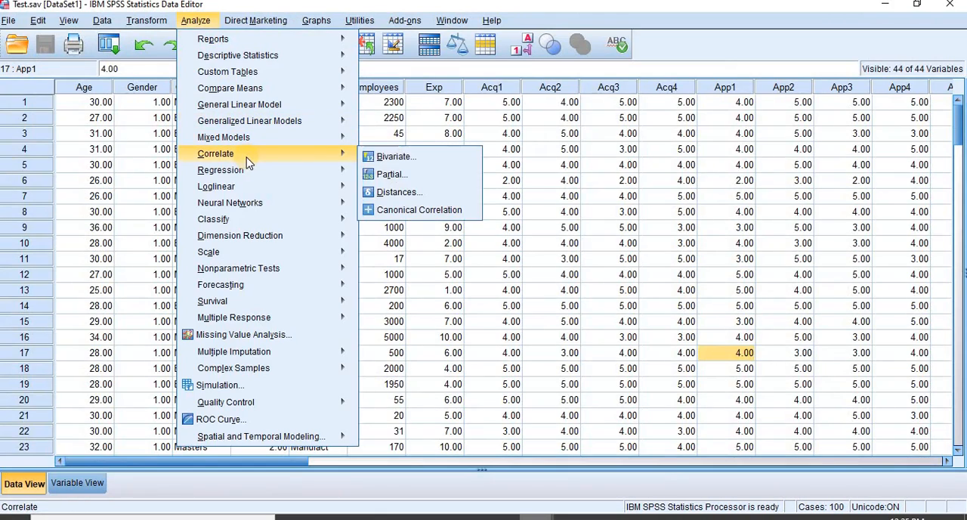
pyautogui.click(384, 160)
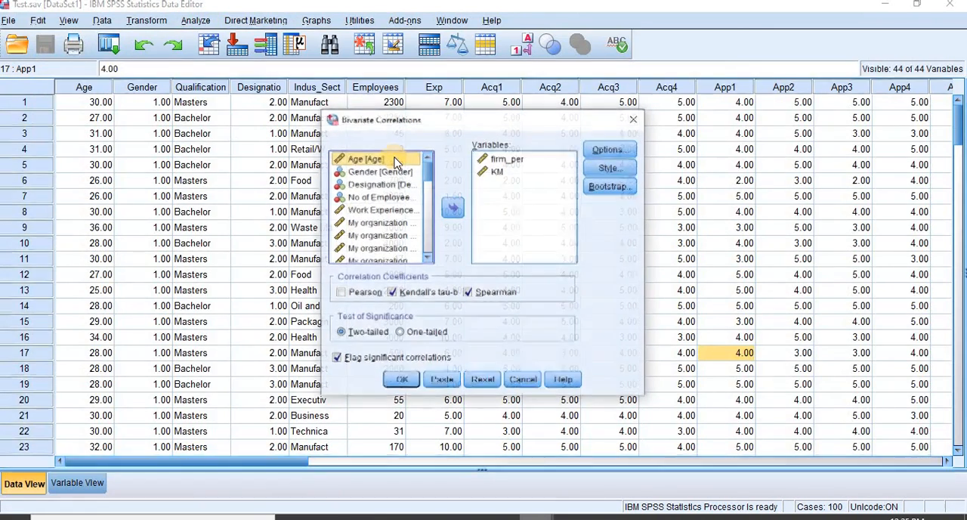
pyautogui.click(497, 160)
pyautogui.click(498, 172)
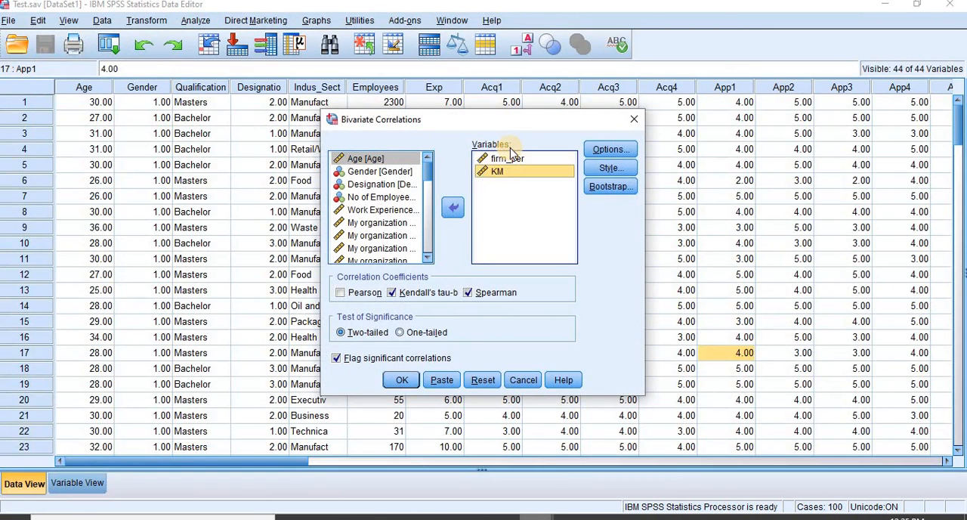
pyautogui.click(506, 159)
pyautogui.click(503, 172)
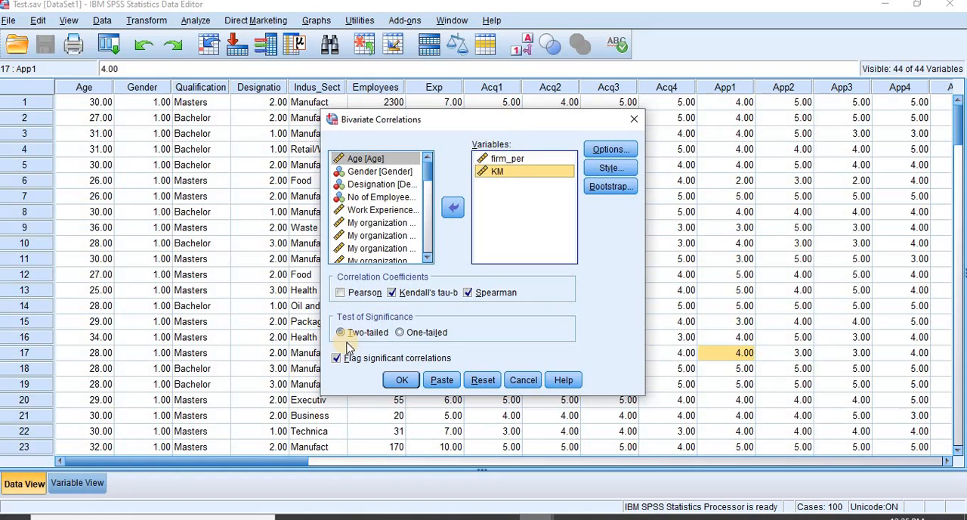
# Step: Exclude Kendall's tau-b, keep flagging of significant correlations, and run the two-tailed Spearman correlation of firm_per and KM
pyautogui.click(399, 292)
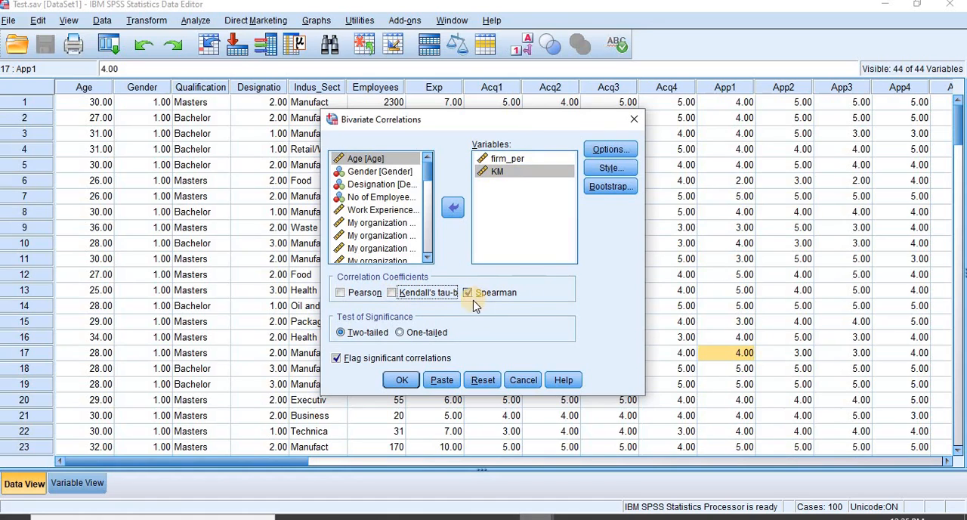
pyautogui.click(342, 360)
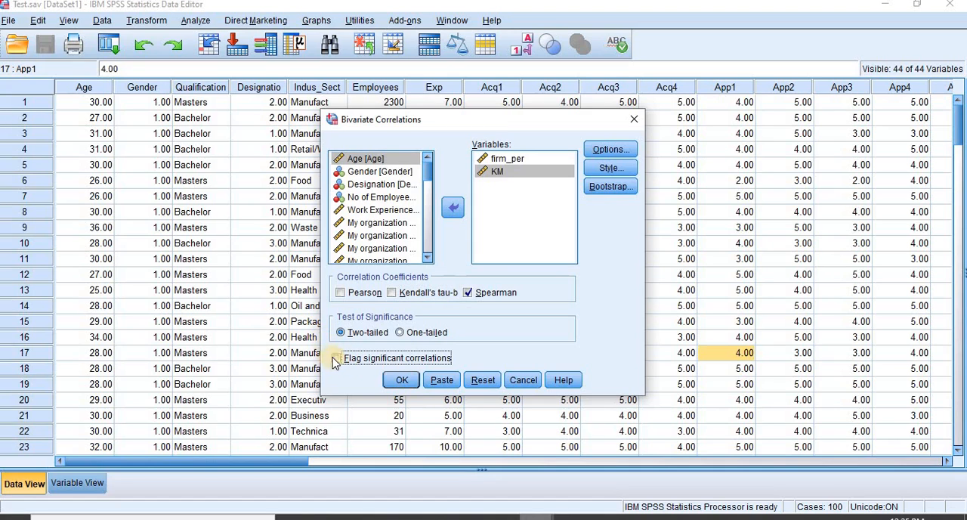
pyautogui.click(337, 359)
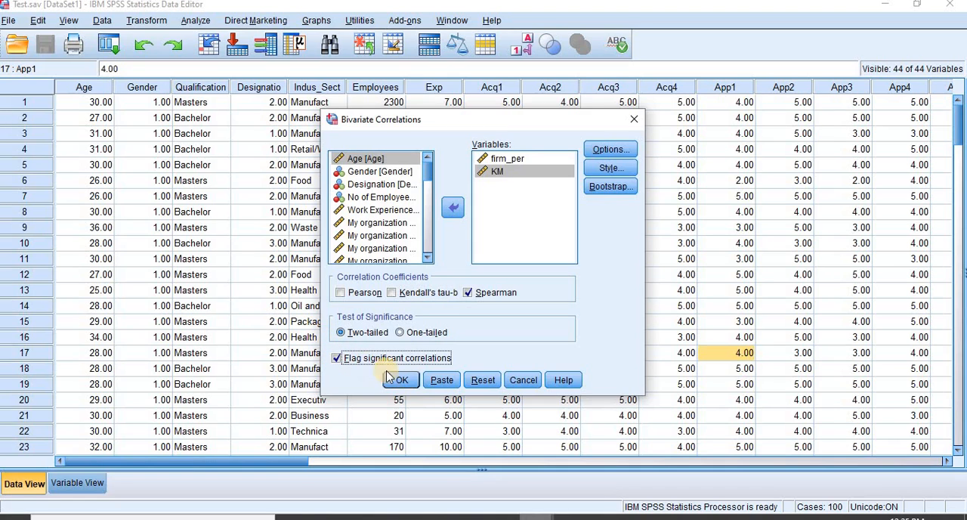
pyautogui.click(499, 159)
pyautogui.click(499, 172)
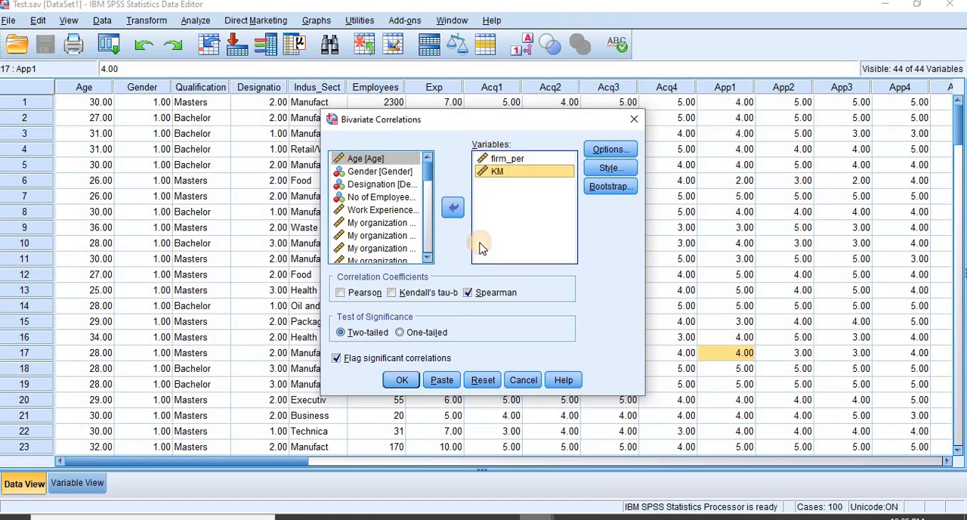
pyautogui.click(401, 379)
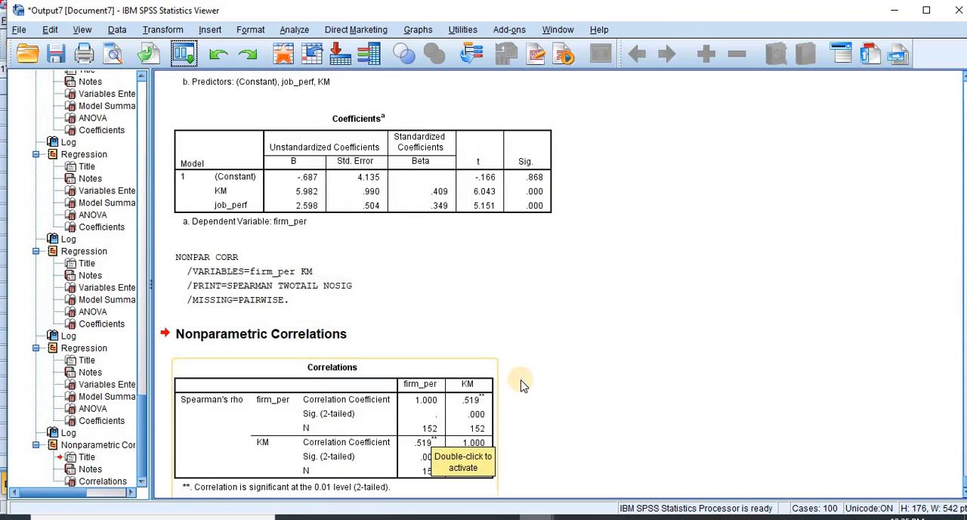
pyautogui.click(476, 406)
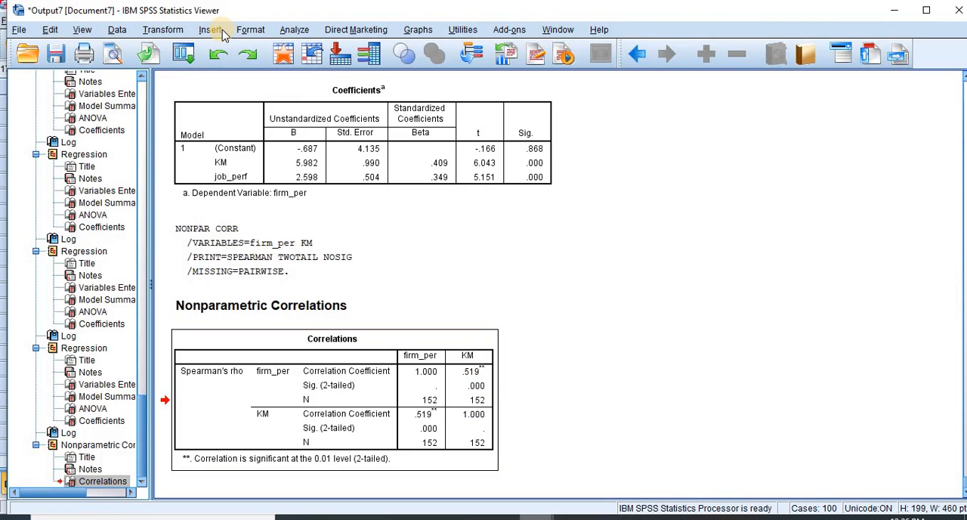
# Step: Open the Partial Correlations setup and reset it to clear its variables and control variable
pyautogui.click(295, 30)
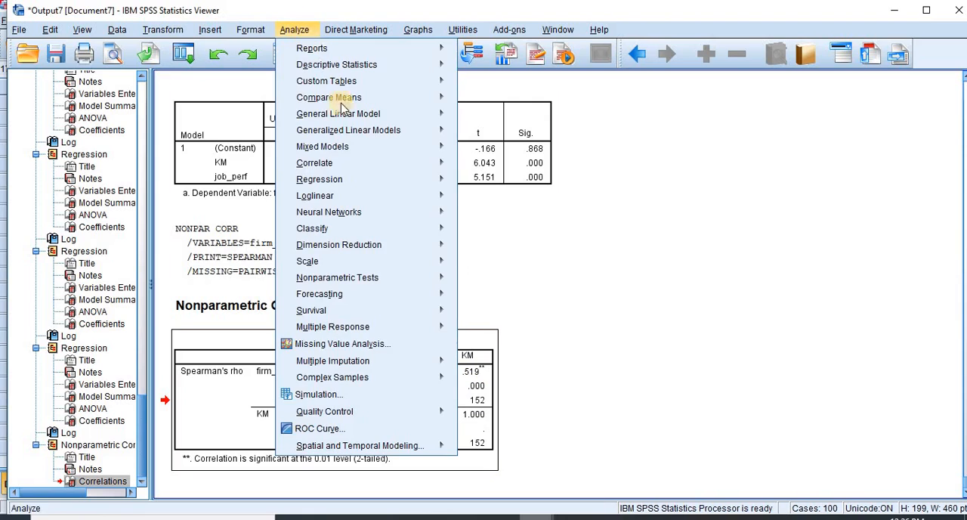
pyautogui.moveTo(399, 183)
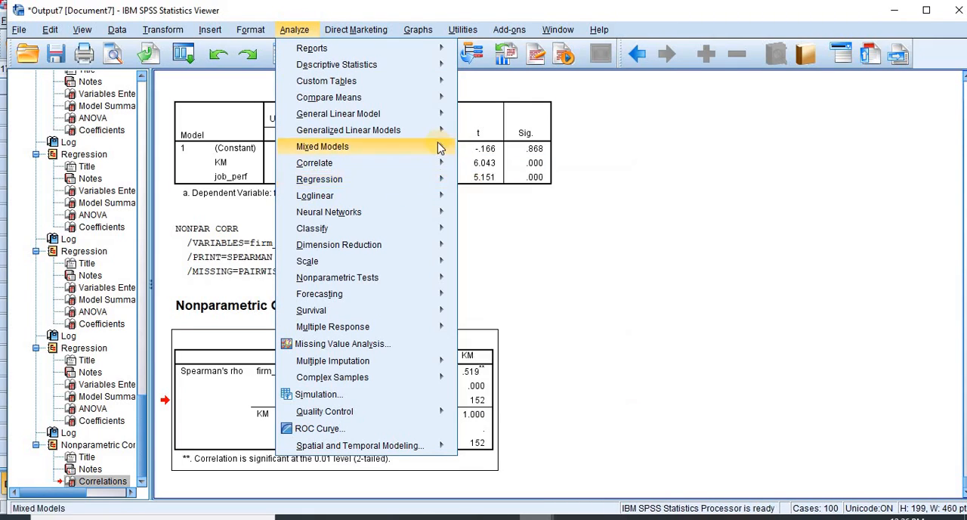
pyautogui.moveTo(441, 162)
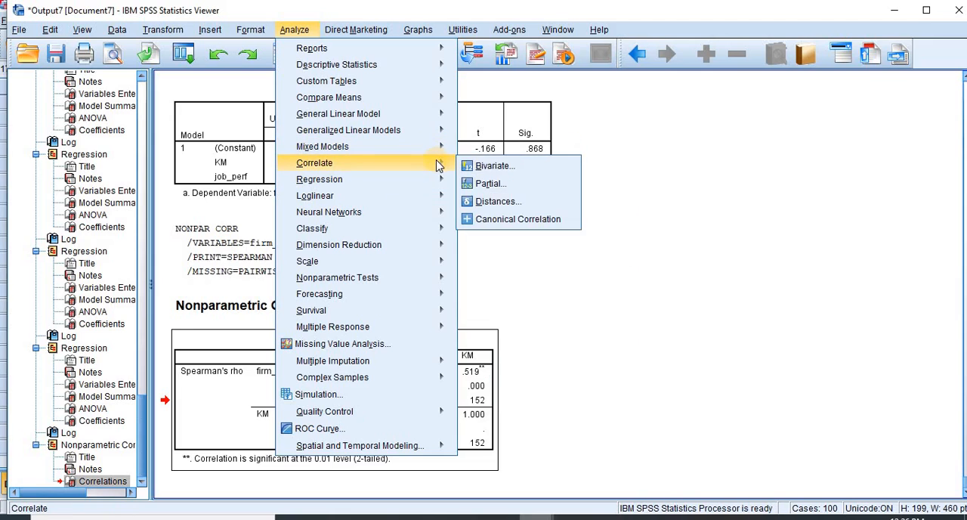
pyautogui.click(485, 185)
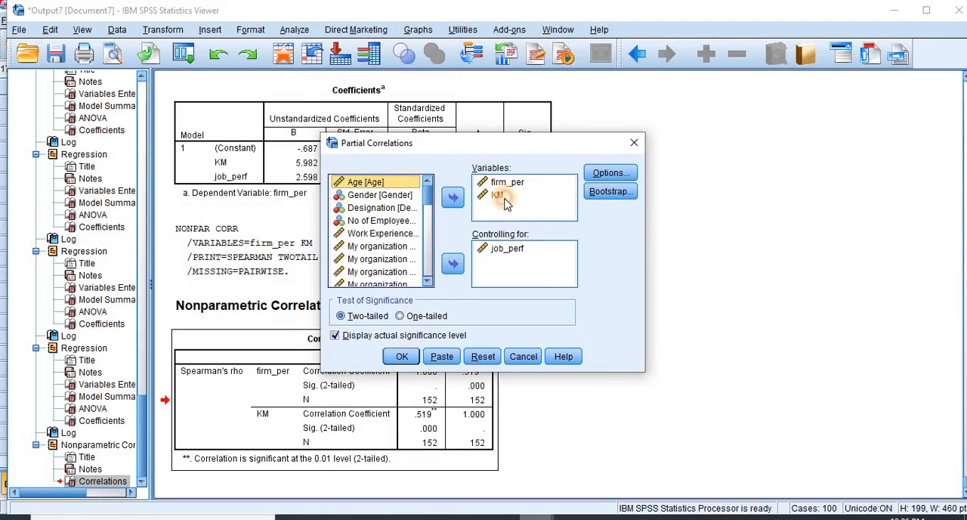
pyautogui.click(497, 195)
pyautogui.click(500, 182)
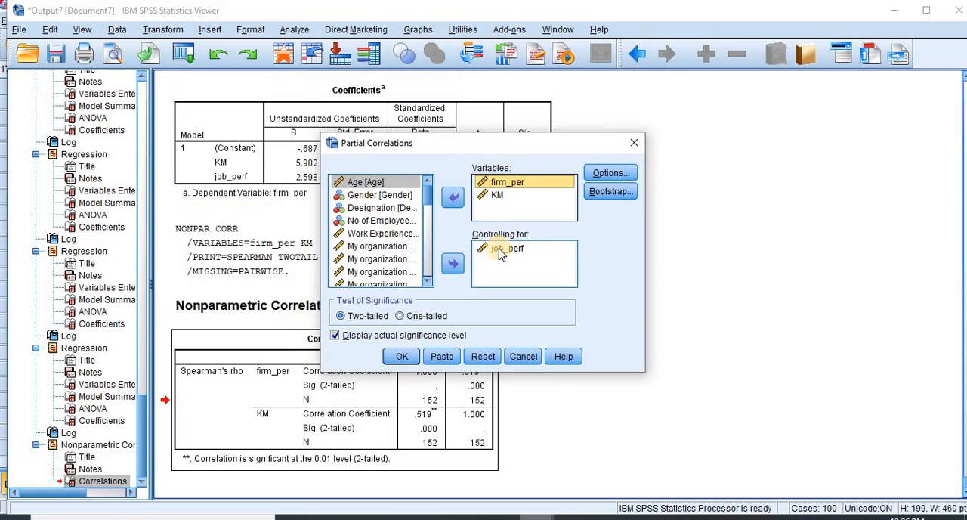
pyautogui.click(471, 358)
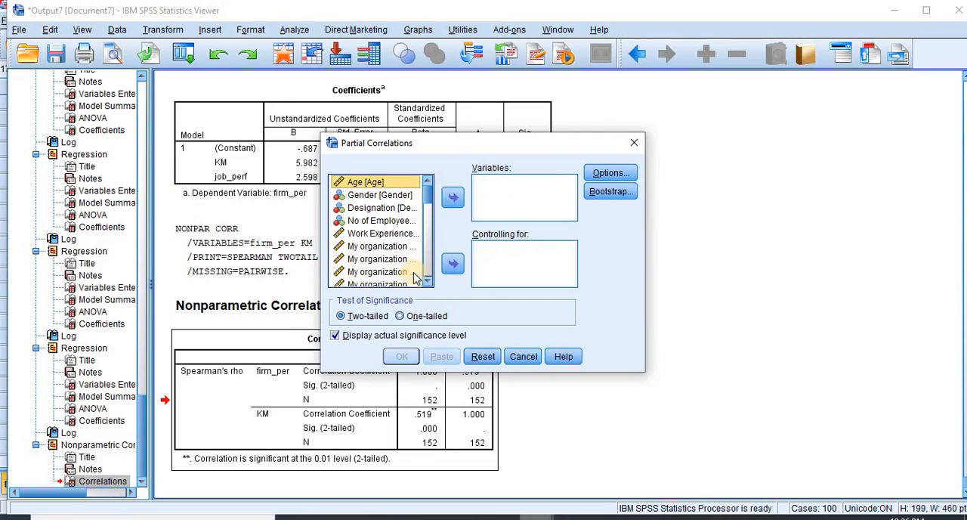
# Step: Add firm_per and KM as the variables of the partial correlation
pyautogui.click(427, 281)
pyautogui.moveTo(427, 281); pyautogui.dragTo(427, 281)
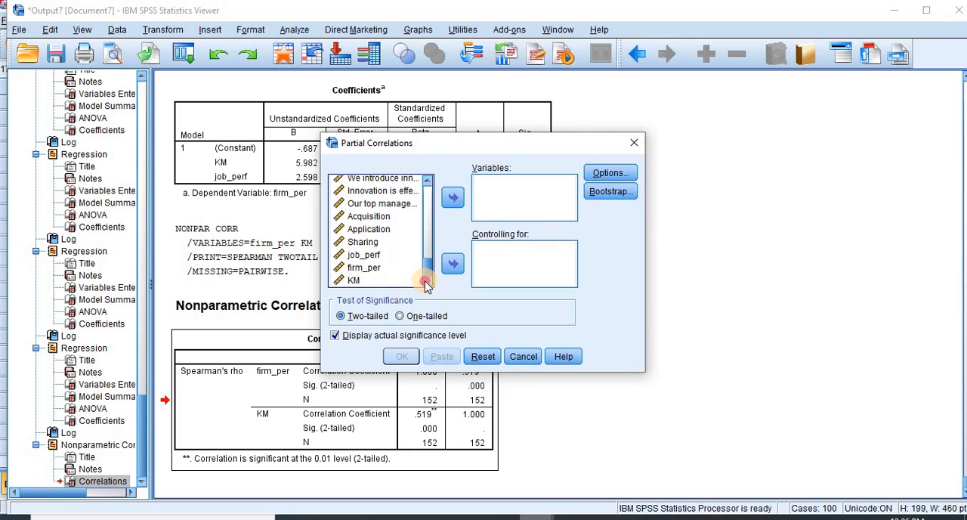
pyautogui.click(364, 255)
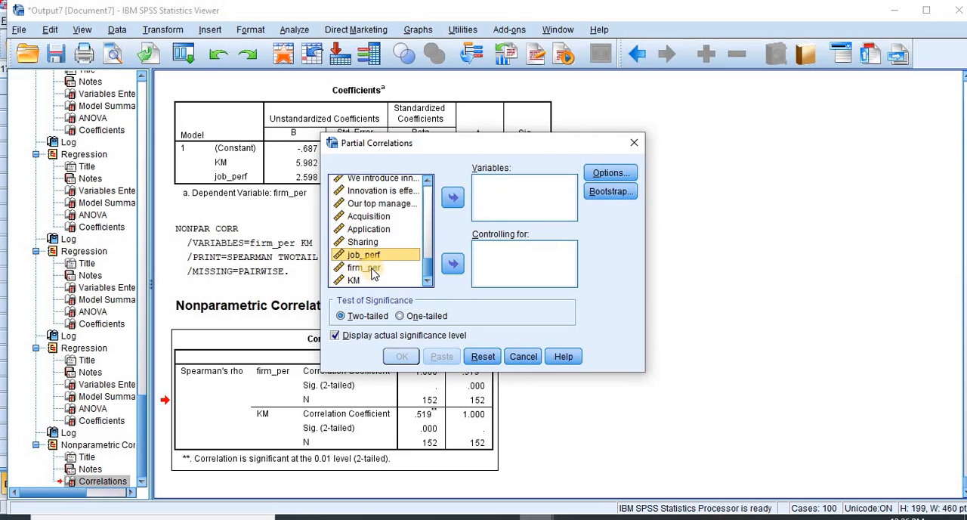
pyautogui.click(364, 268)
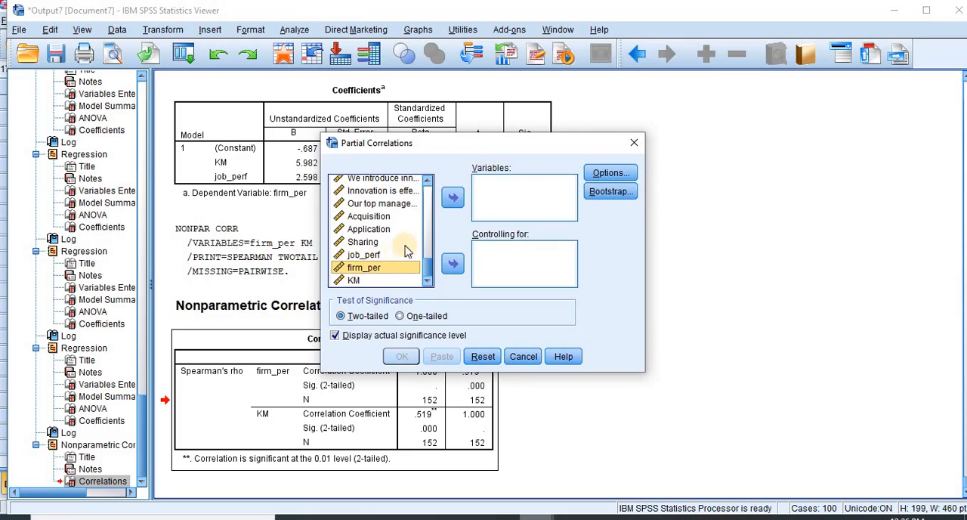
pyautogui.click(453, 197)
pyautogui.click(354, 280)
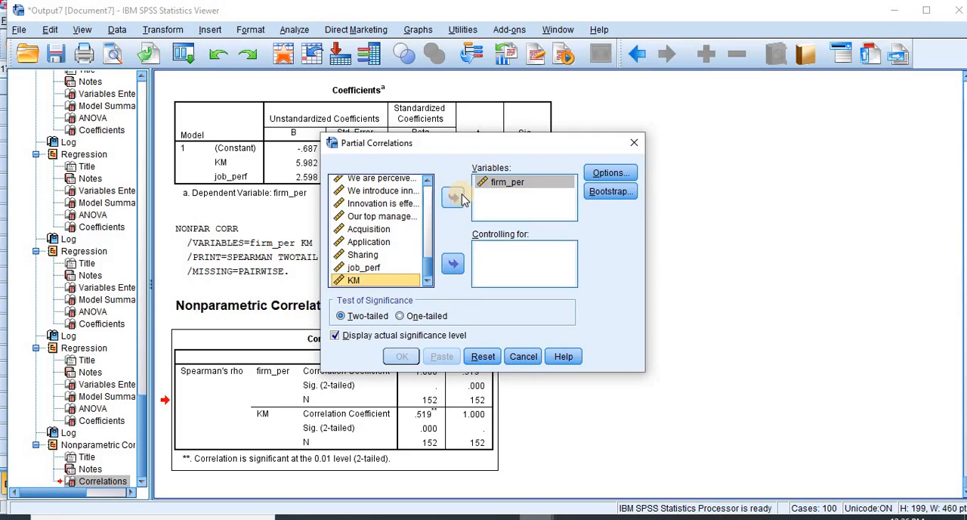
pyautogui.click(453, 195)
# Step: Set job_perf as the control variable, run the two-tailed partial correlation and review its Correlations table
pyautogui.click(364, 280)
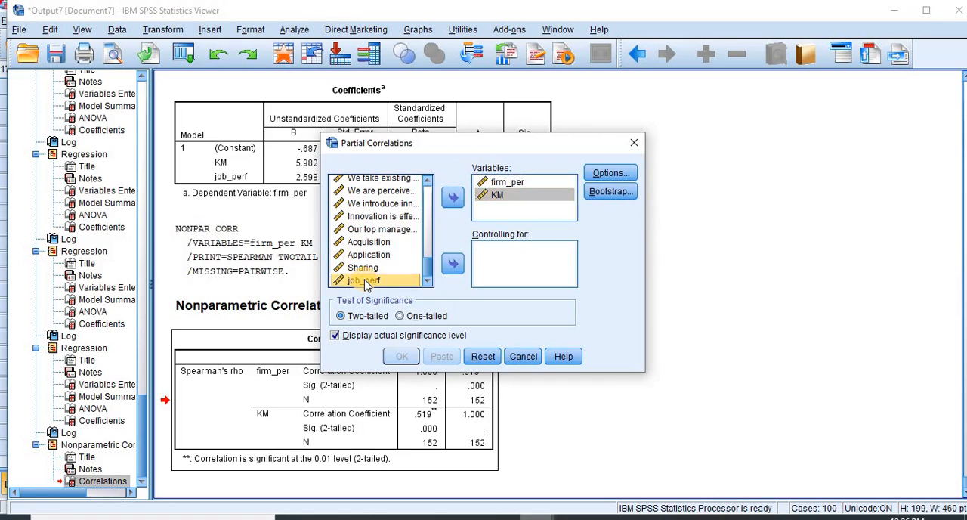
pyautogui.click(452, 263)
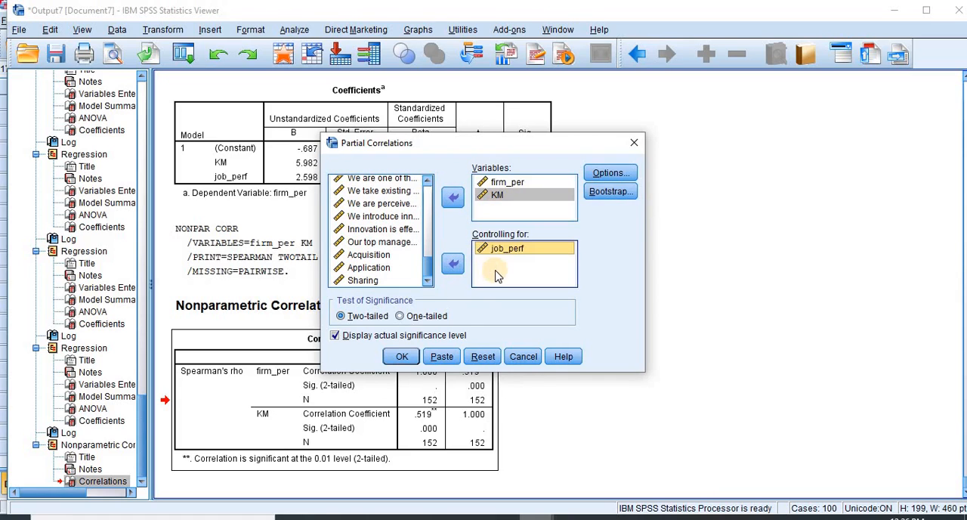
pyautogui.click(401, 356)
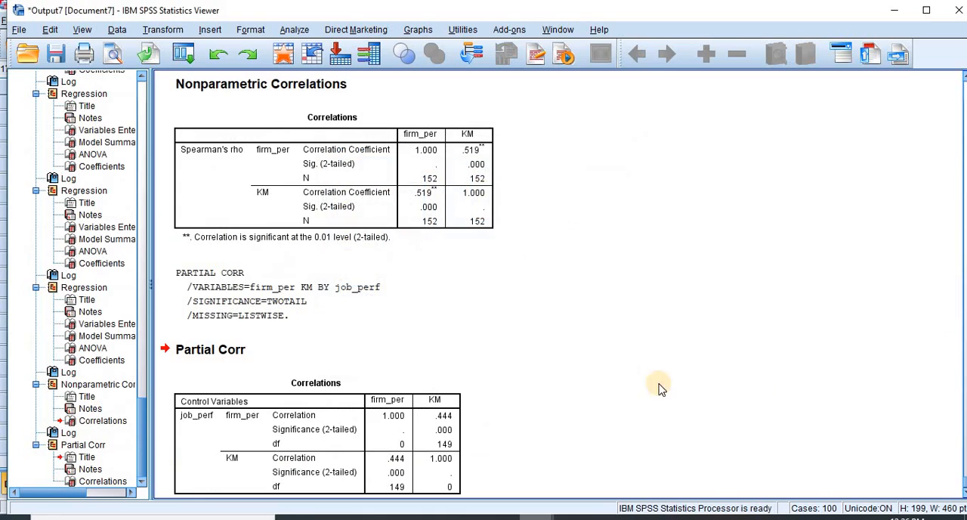
pyautogui.click(963, 491)
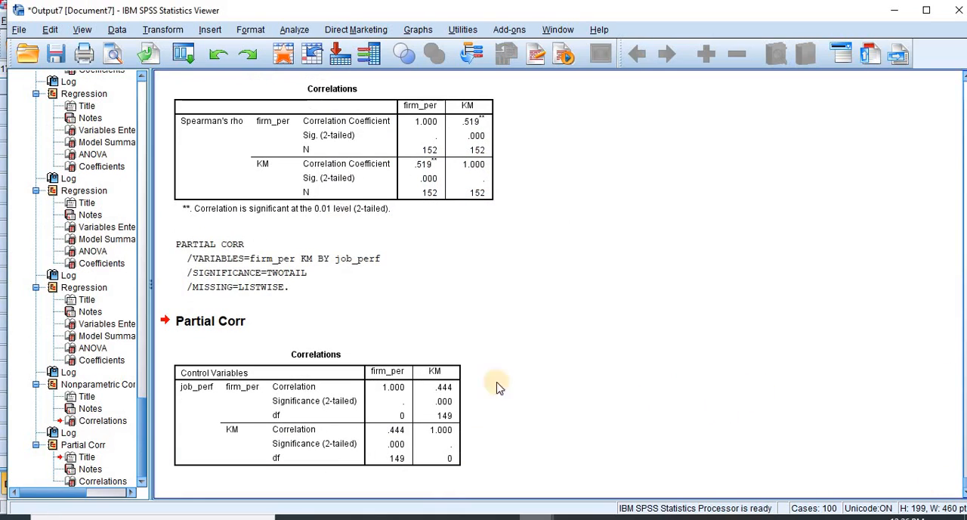